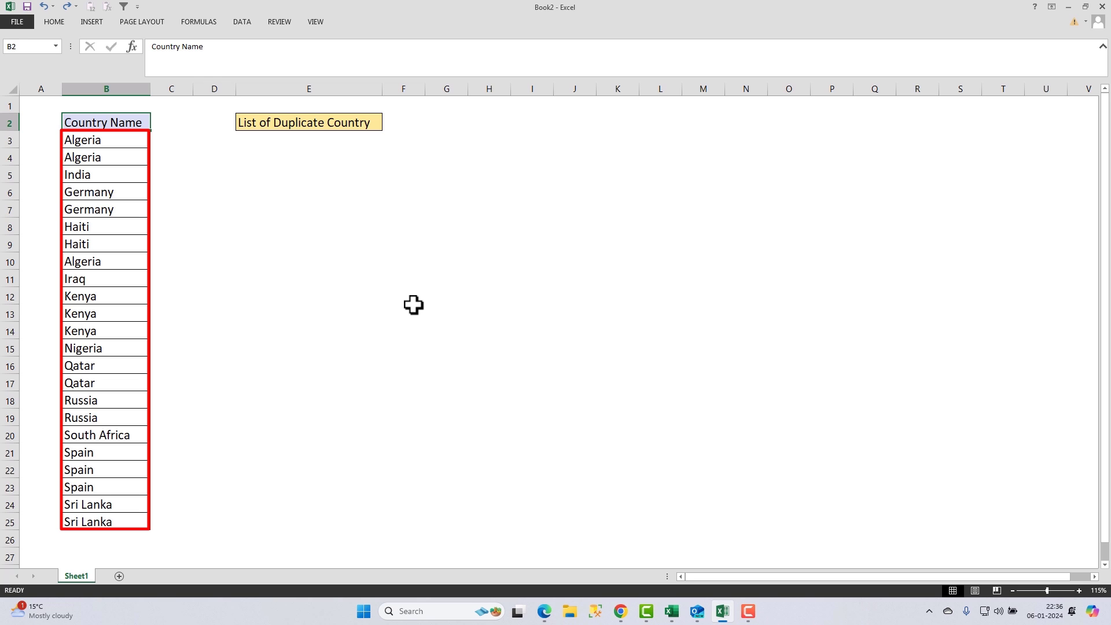
Enter =INDEX($B$3:$B$25,D3) in cell E3 and fill it down the column to E25
left_click(286, 139)
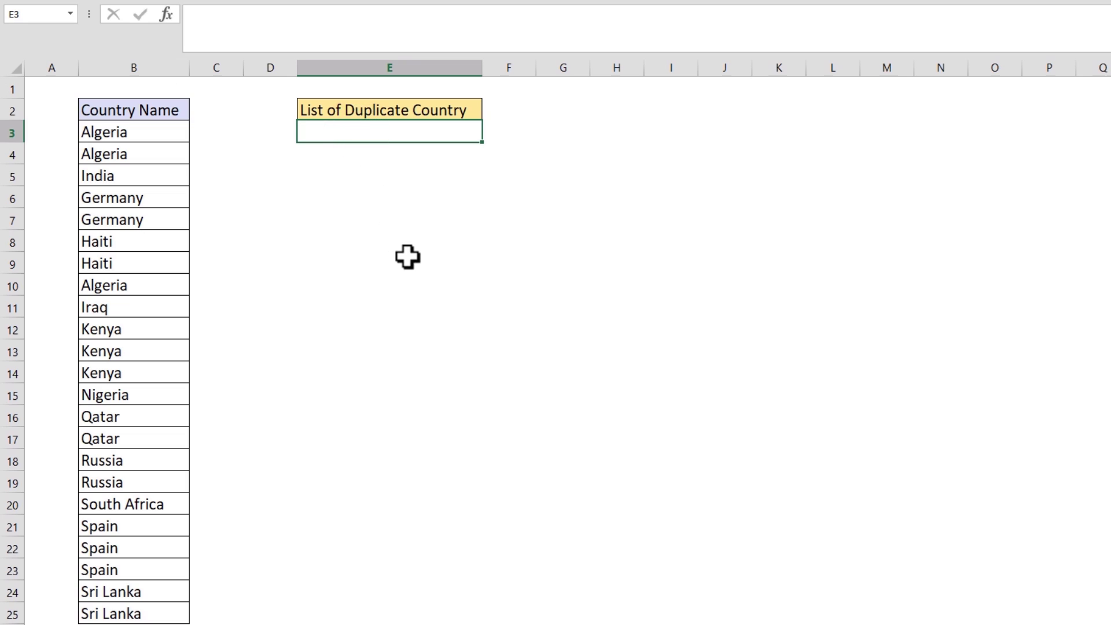
type("=index")
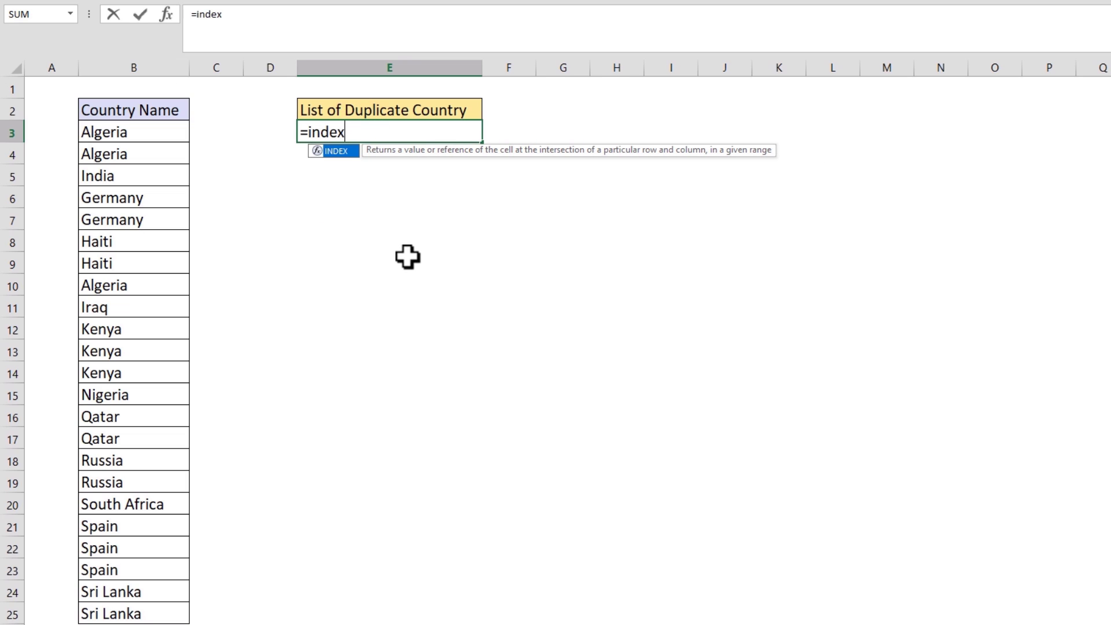
key("Tab")
left_click_drag(154, 136, 146, 606)
key("F4")
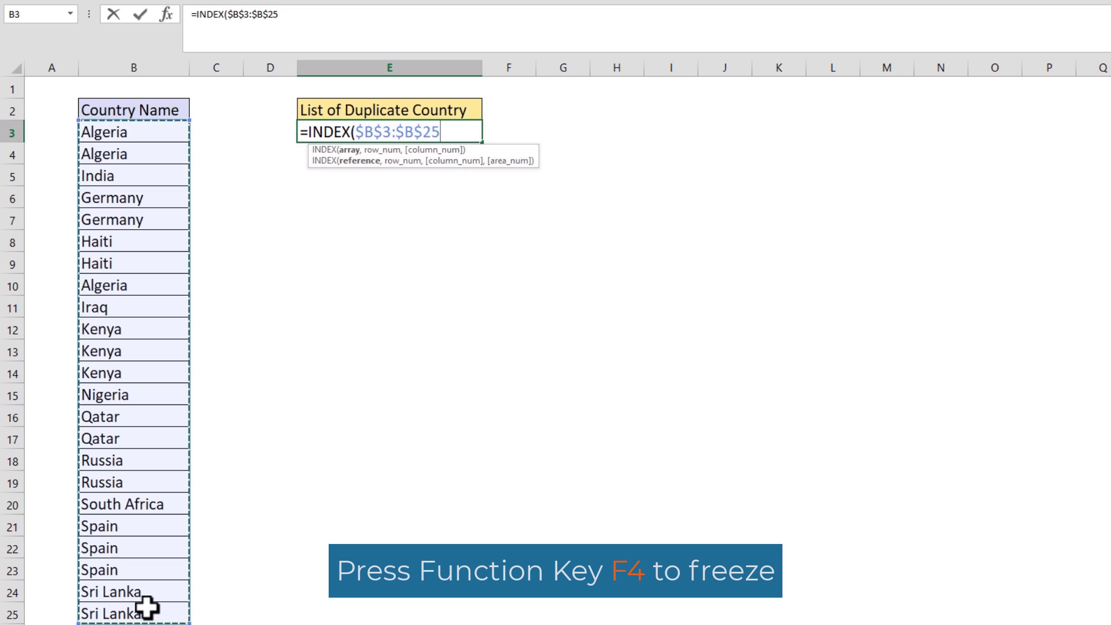
type(",")
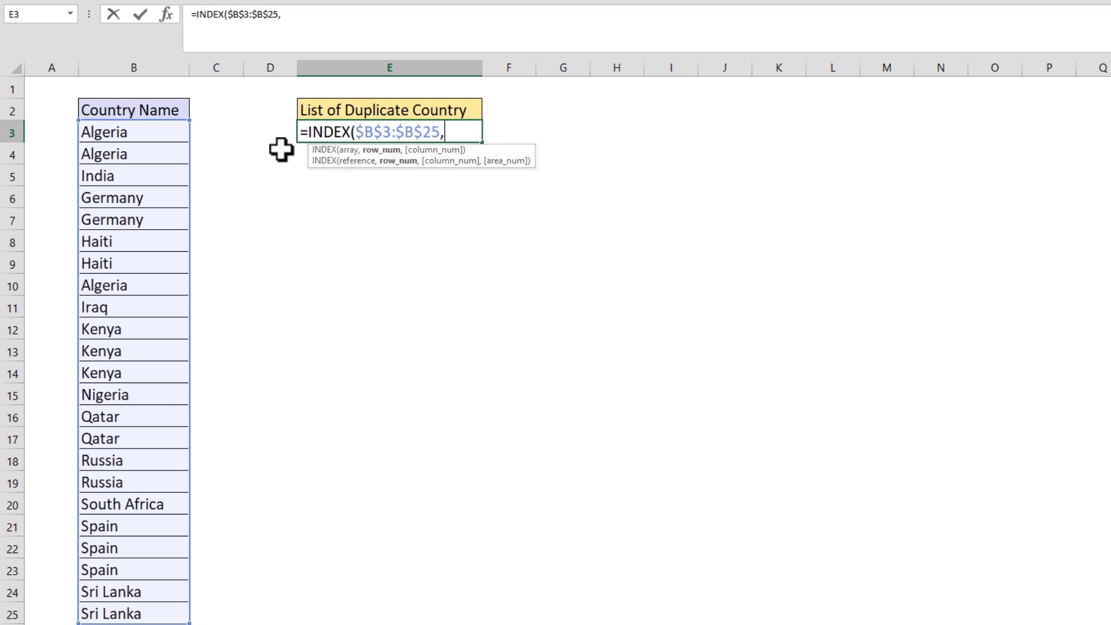
left_click(275, 132)
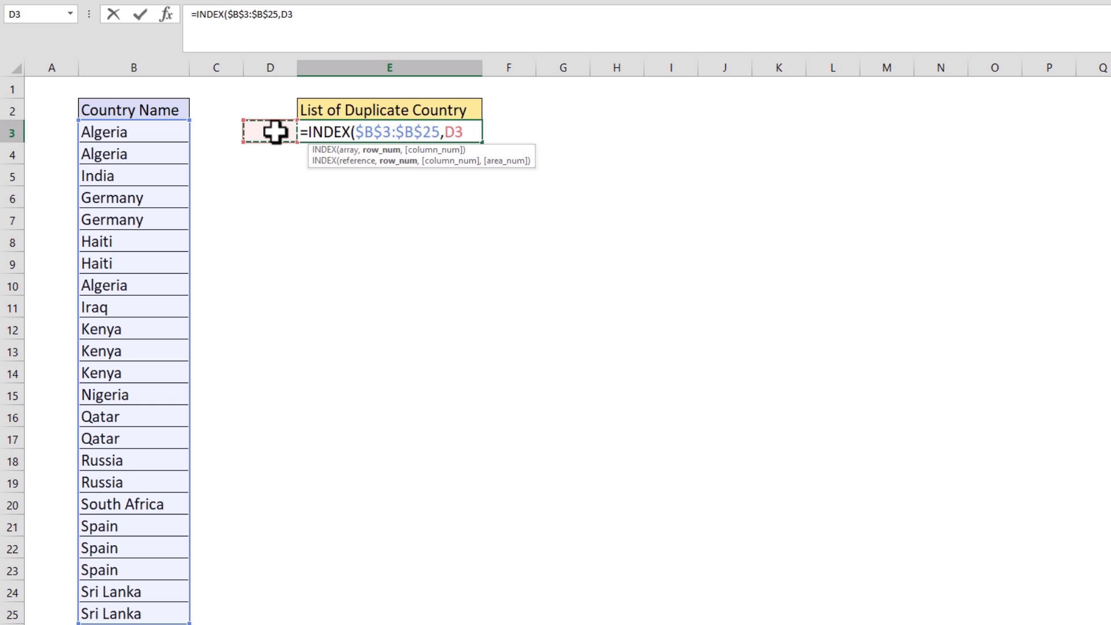
type(")")
key("ctrl+Return")
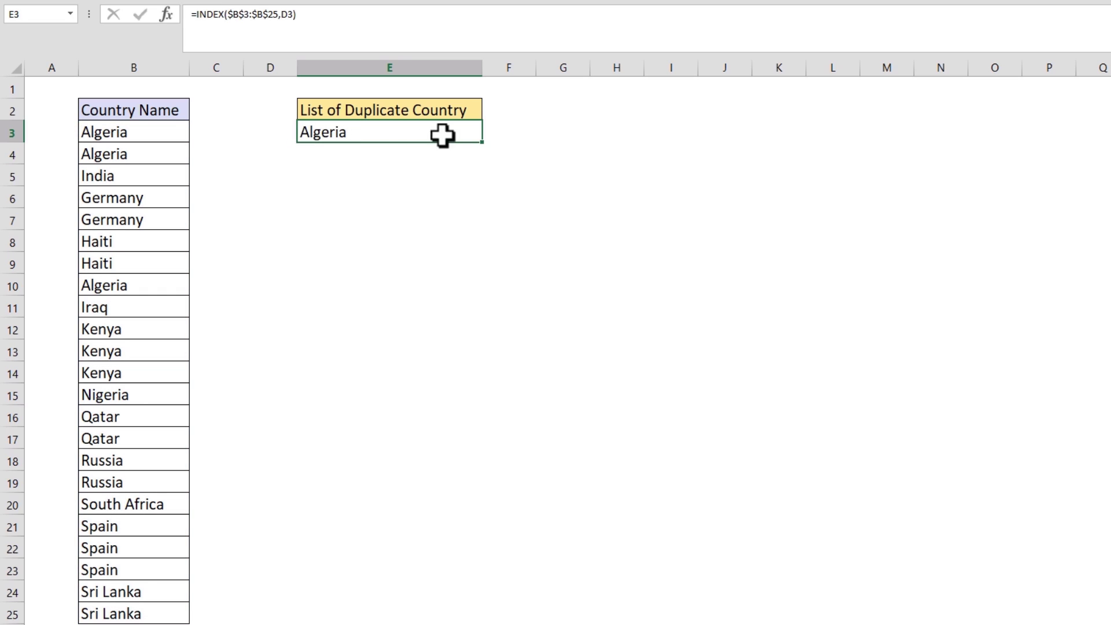
left_click_drag(483, 142, 488, 613)
Enter row number 1 in cell D3 and row number 2 in cell D4
left_click(278, 134)
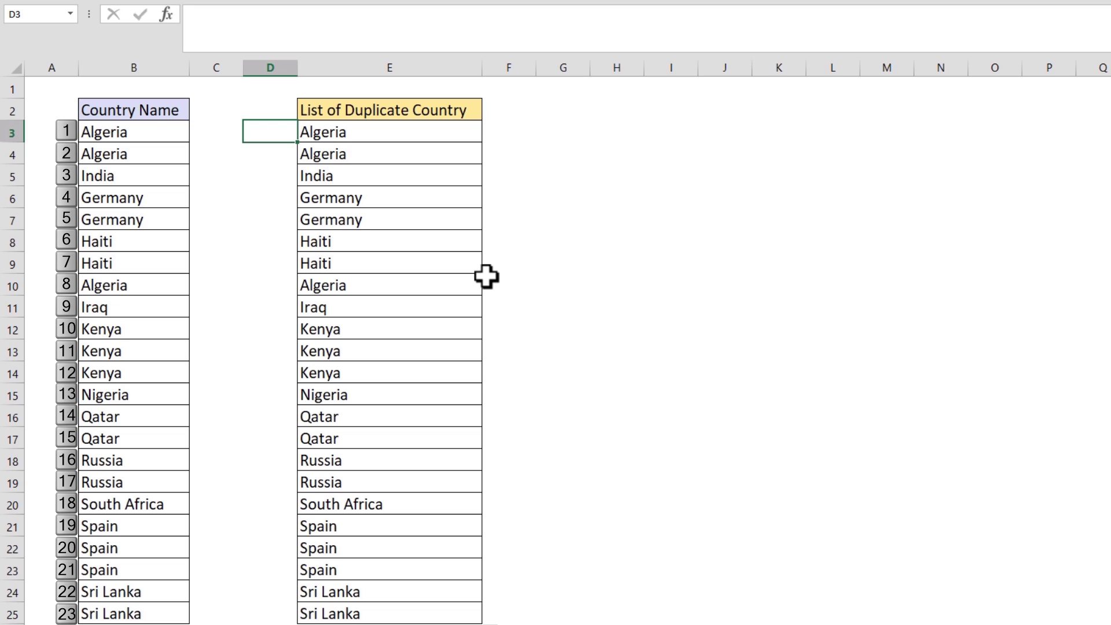
type("1")
key("ctrl+Return")
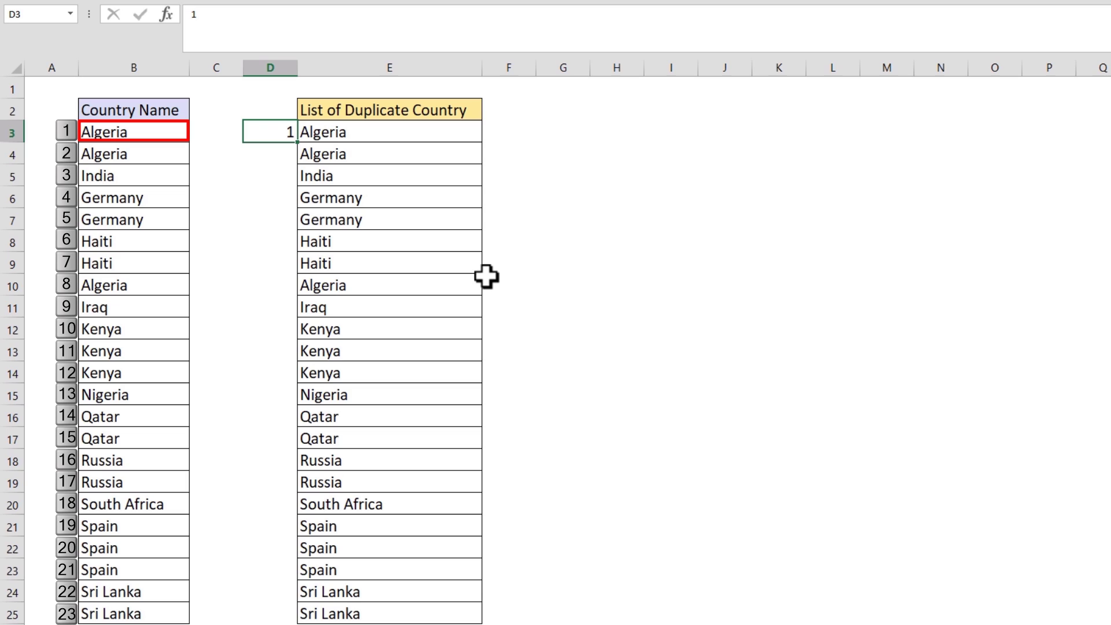
key("Return")
type("2")
key("ctrl+Return")
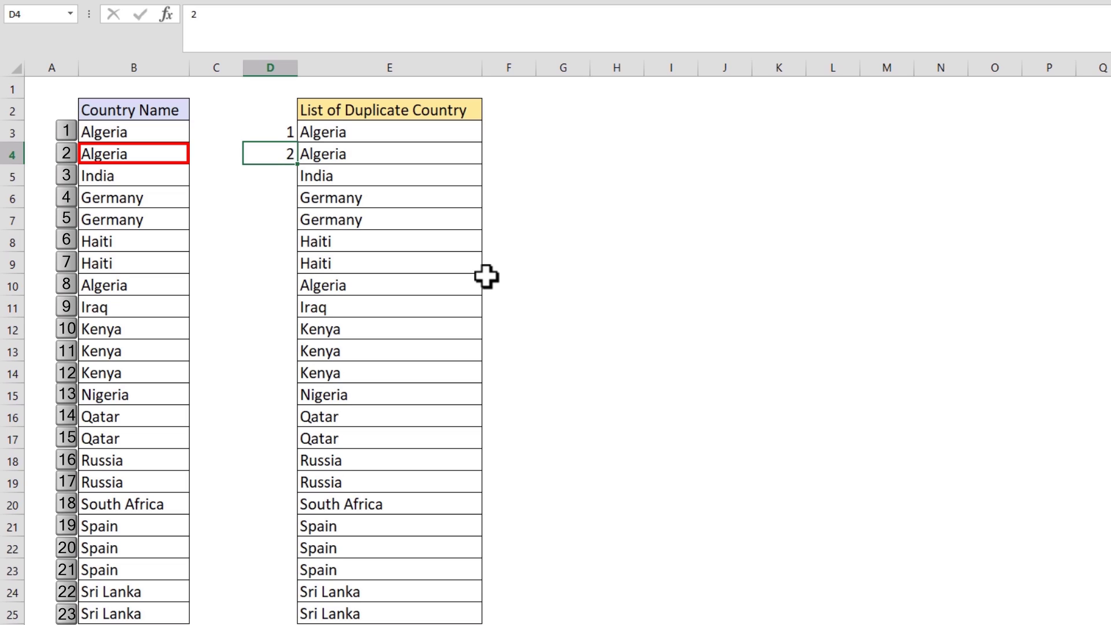
Change the row number in D4 to 3, and enter 4 in D5 and 6 in D6
key("BackSpace")
type("3")
key("ctrl+Return")
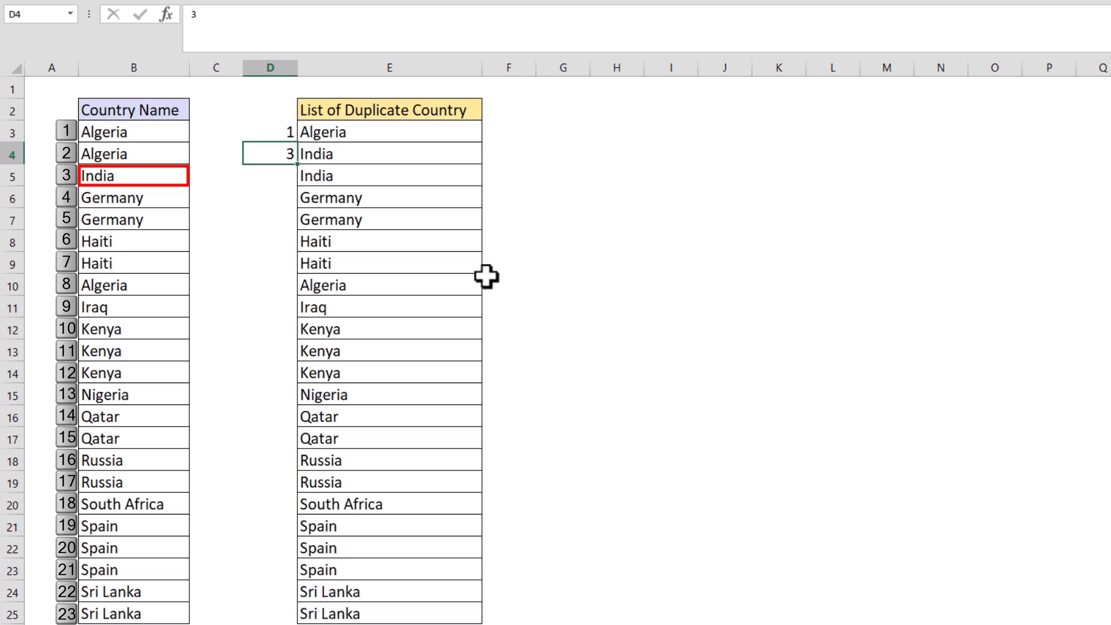
key("Down")
type("4")
key("Return")
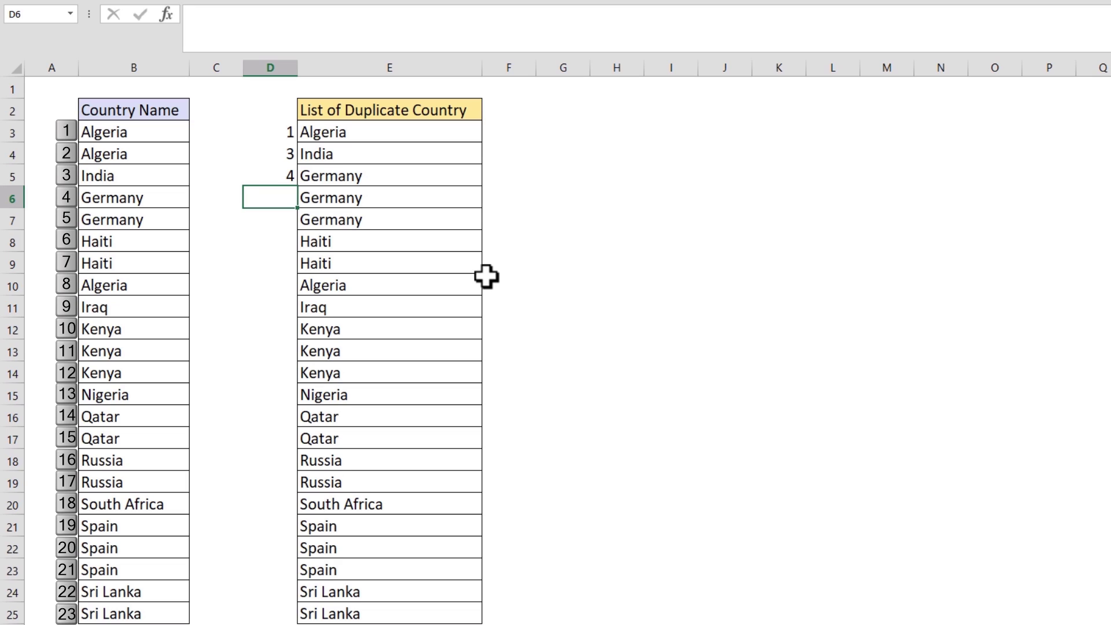
type("6")
key("ctrl+Return")
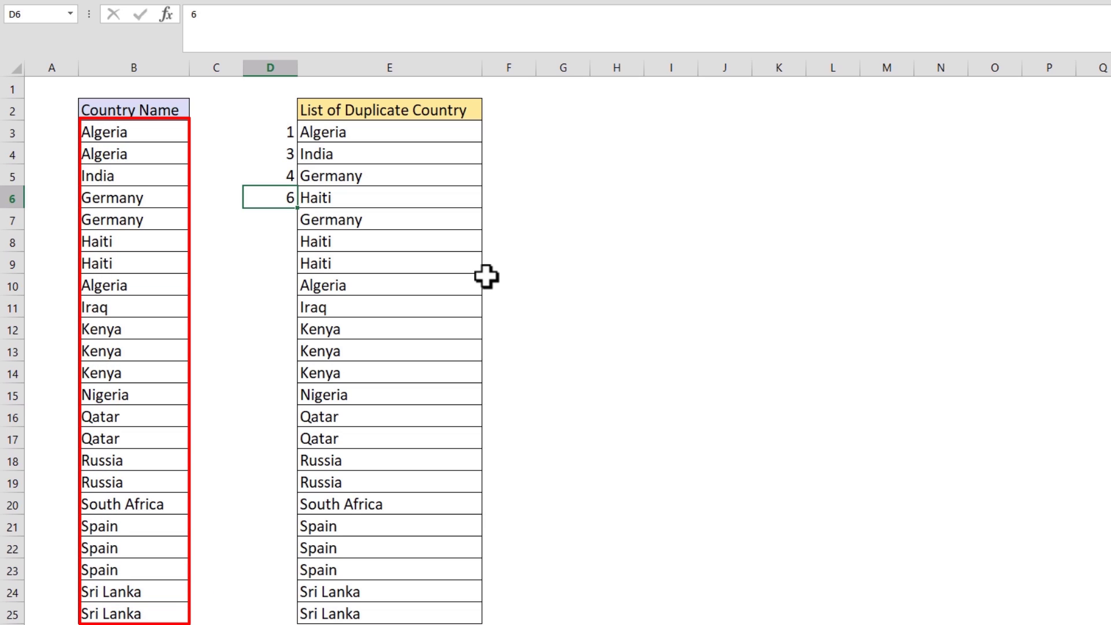
Enter =COUNTIFS($E$2,$B$3:$B$25) in cell G3 and fill it down to G25
left_click(574, 137)
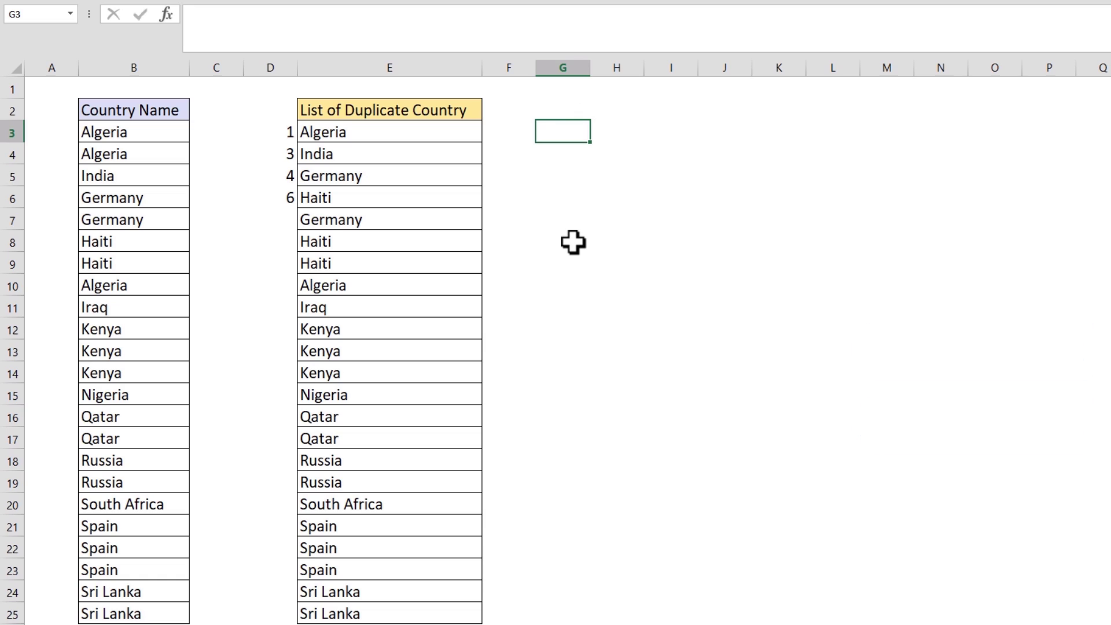
type("=countifs")
key("Tab")
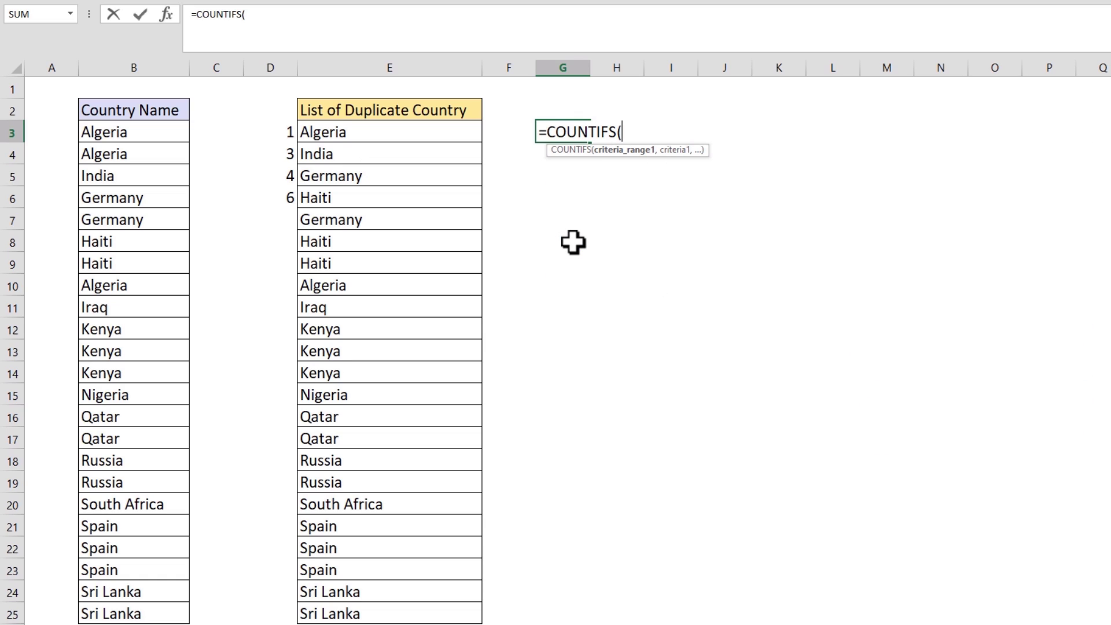
left_click(409, 110)
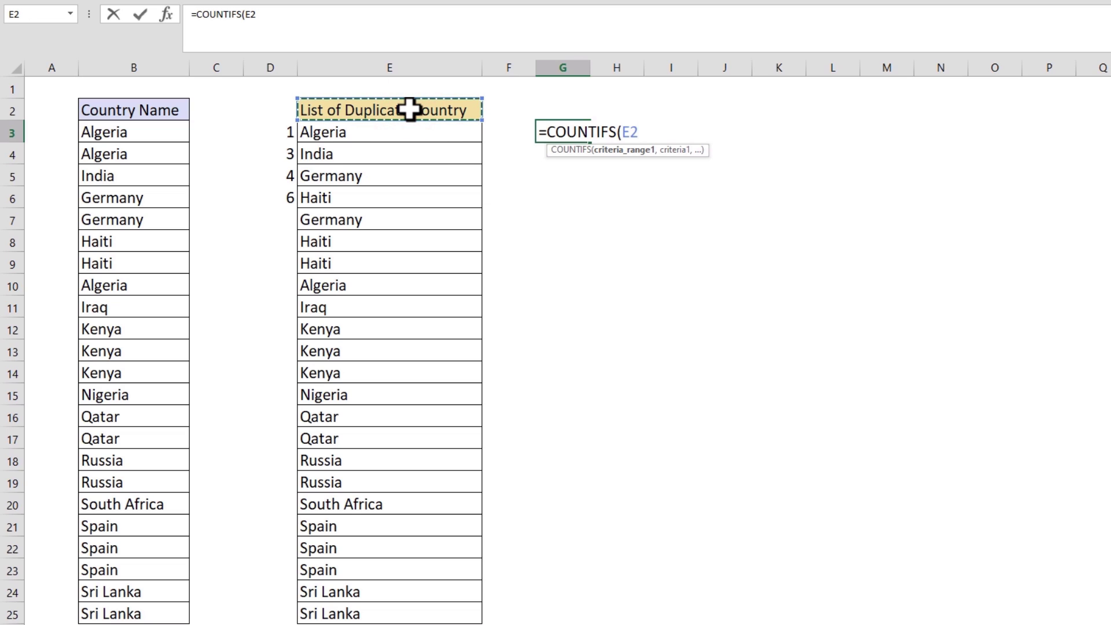
key("F4")
type(",")
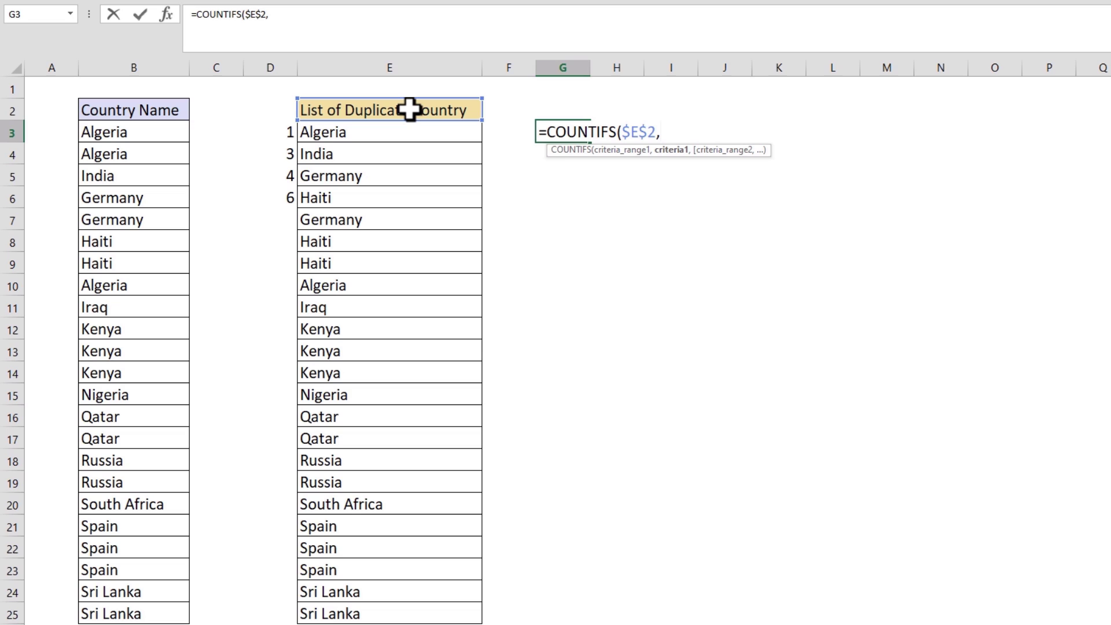
left_click_drag(153, 134, 153, 605)
key("F4")
type(")")
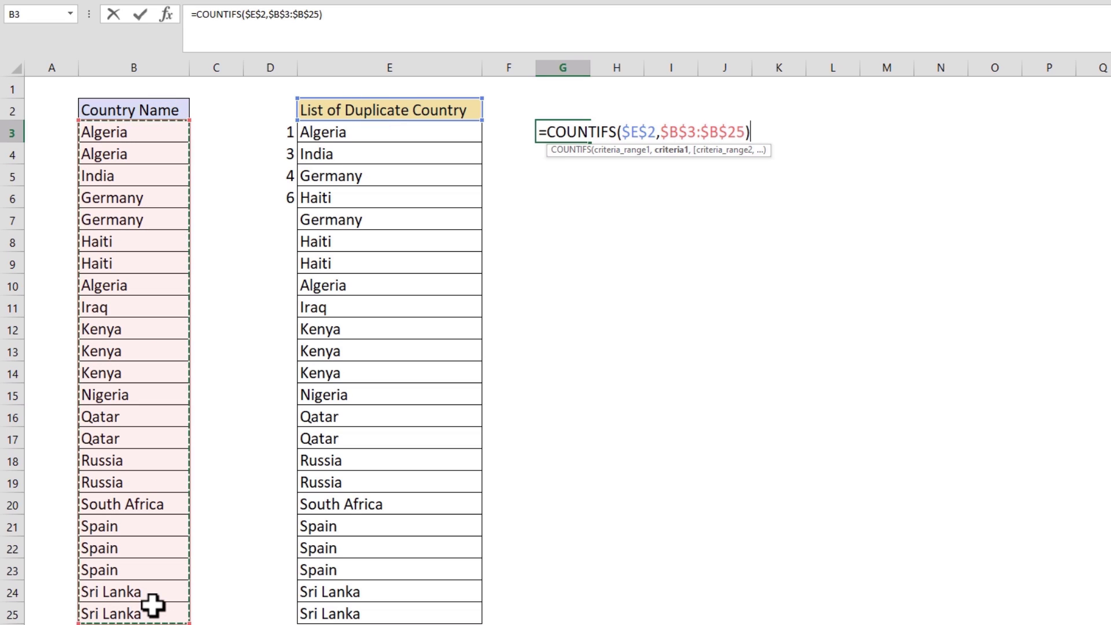
key("ctrl+Return")
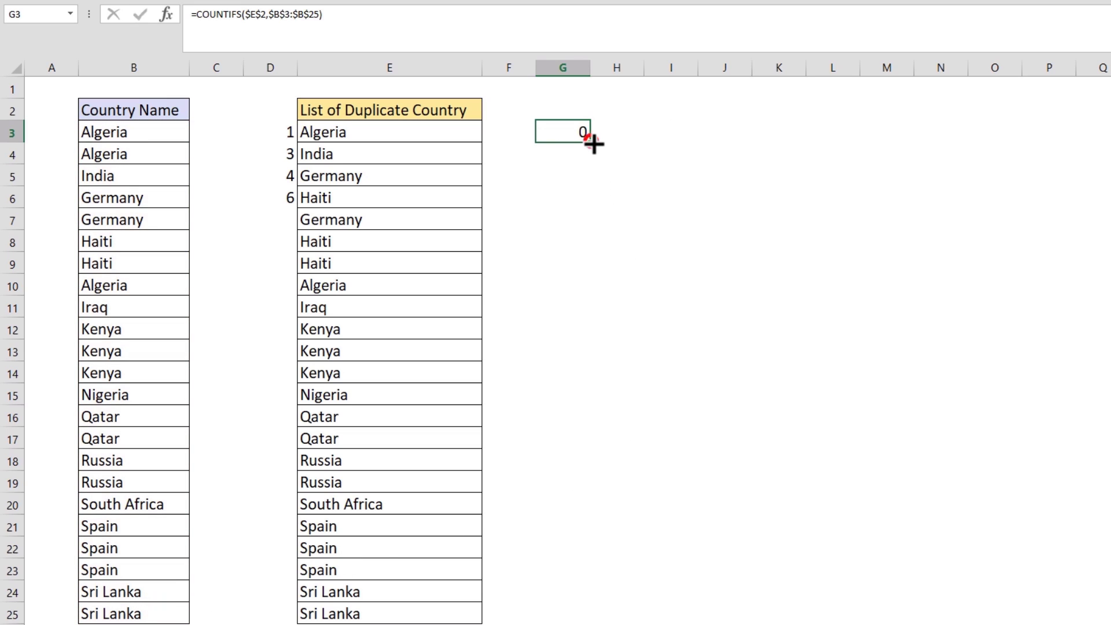
left_click_drag(590, 142, 583, 621)
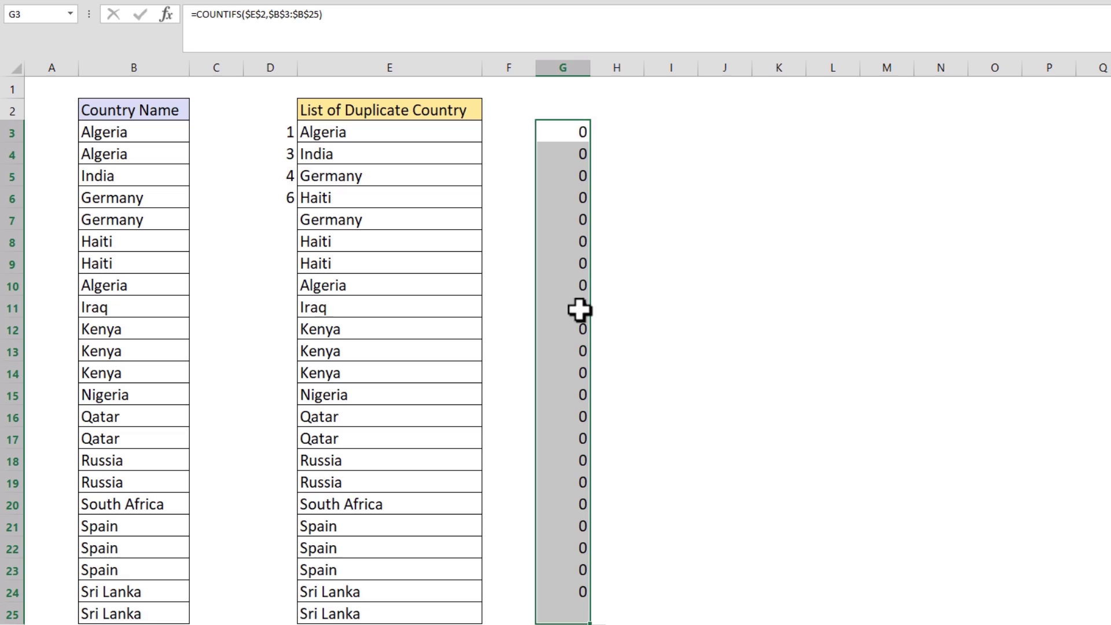
Extend the criteria range of the G3 formula to $E$2:$E$3 and refill the formula down to G25
left_click(582, 135)
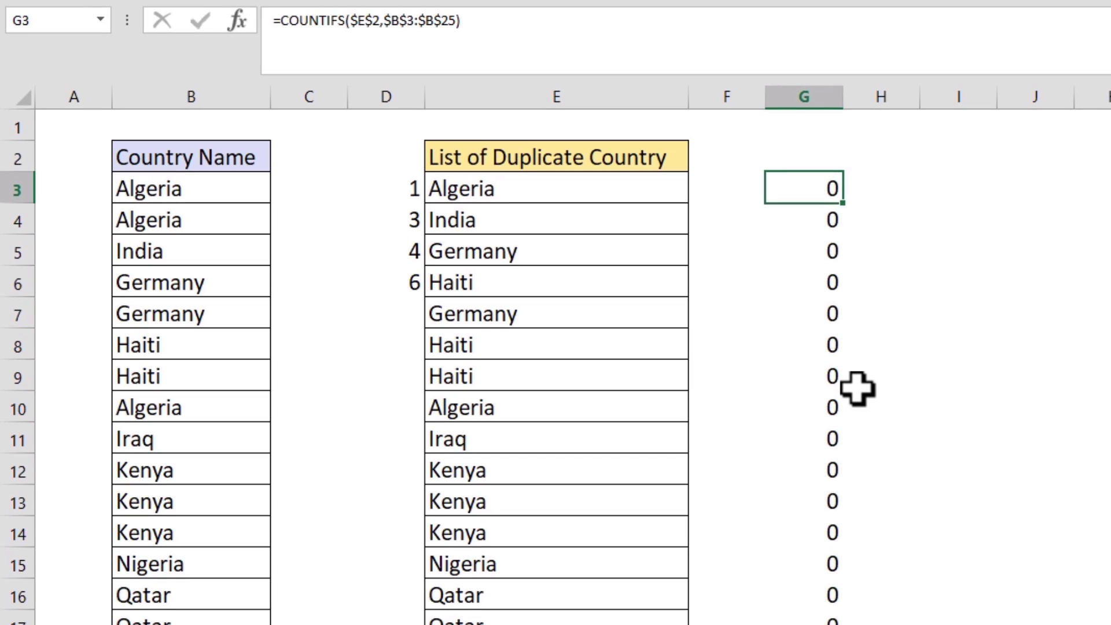
key("F2")
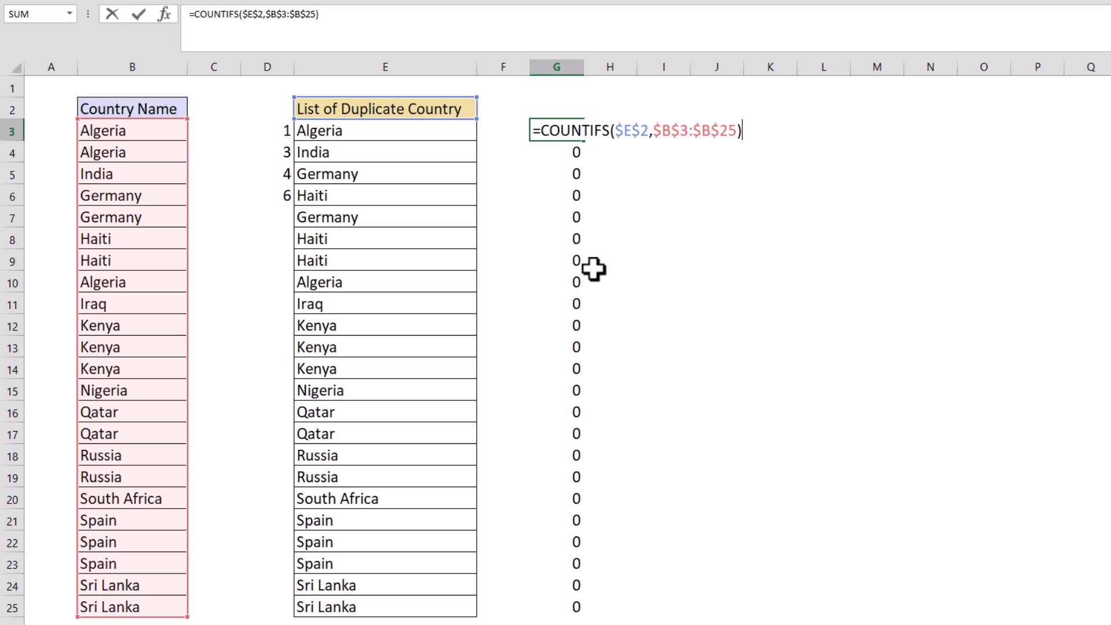
left_click(650, 128)
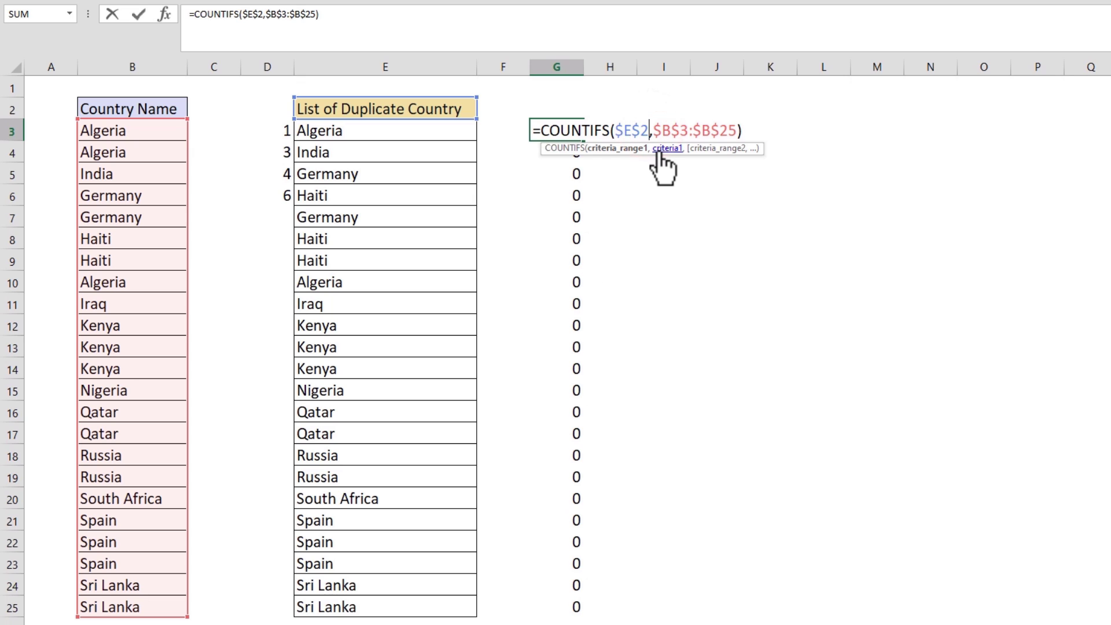
type(":e")
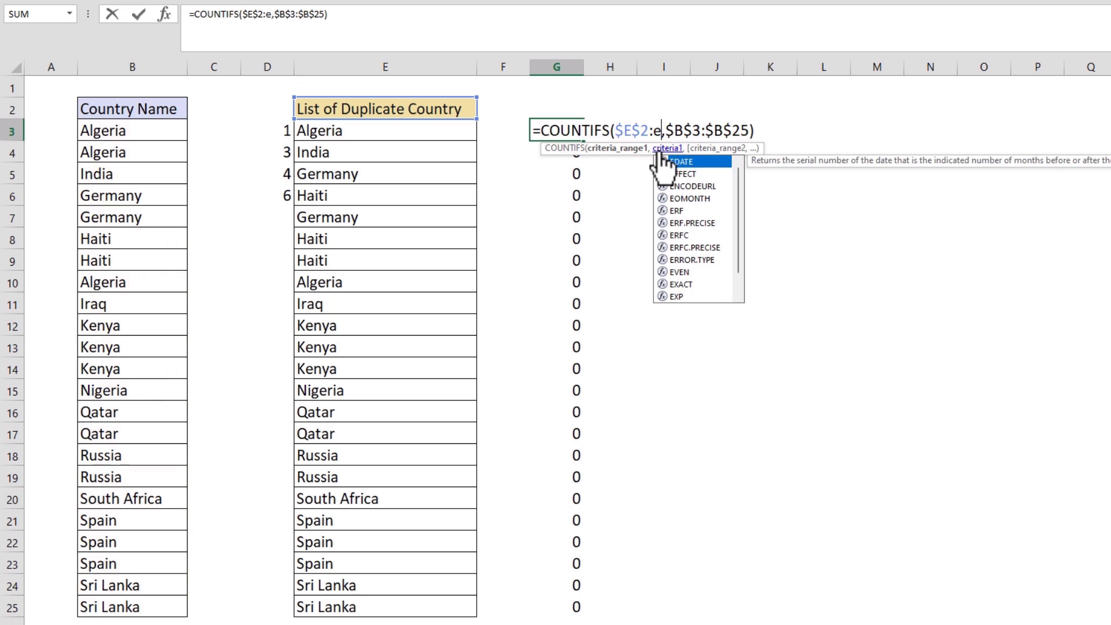
type("3")
key("F4")
key("ctrl+Return")
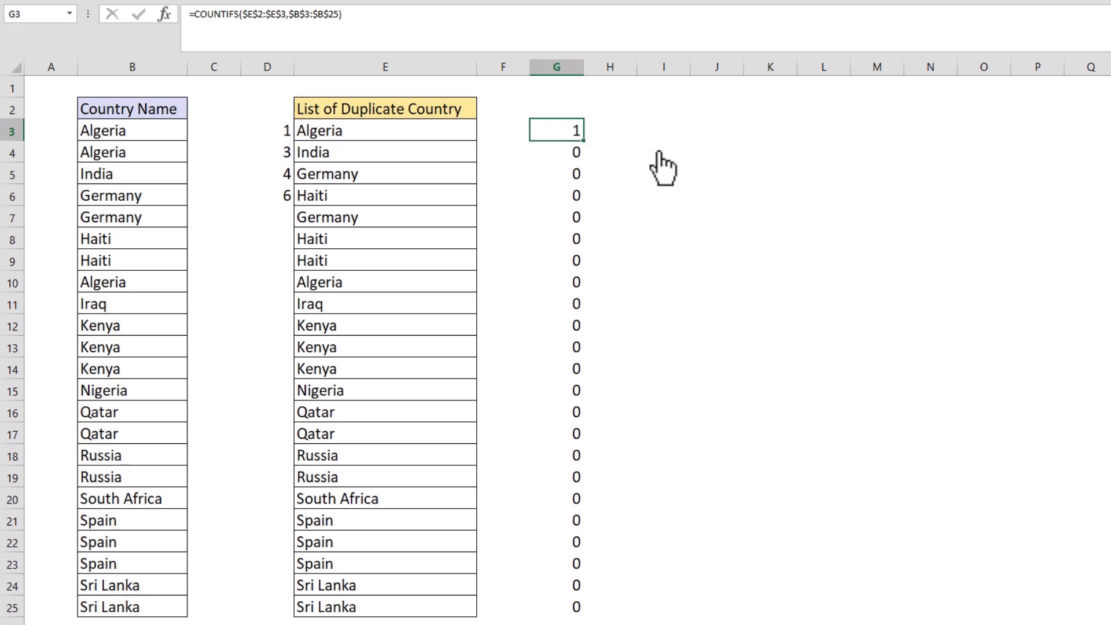
double_click(583, 140)
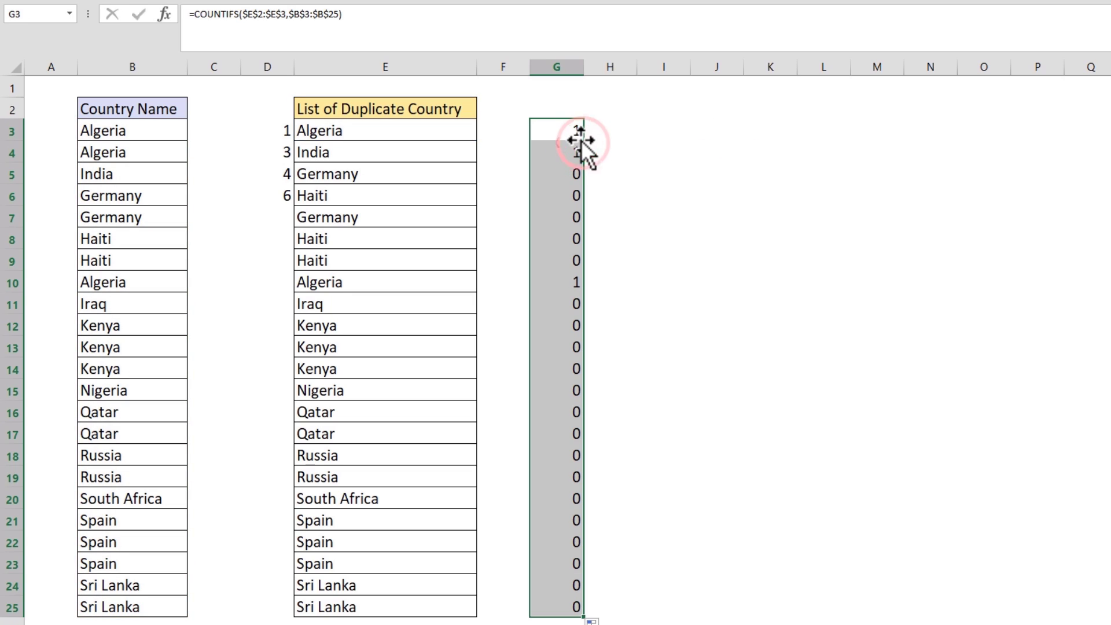
Copy the formula text from G3 unchanged into H3 and fill it down to H25
left_click(573, 132)
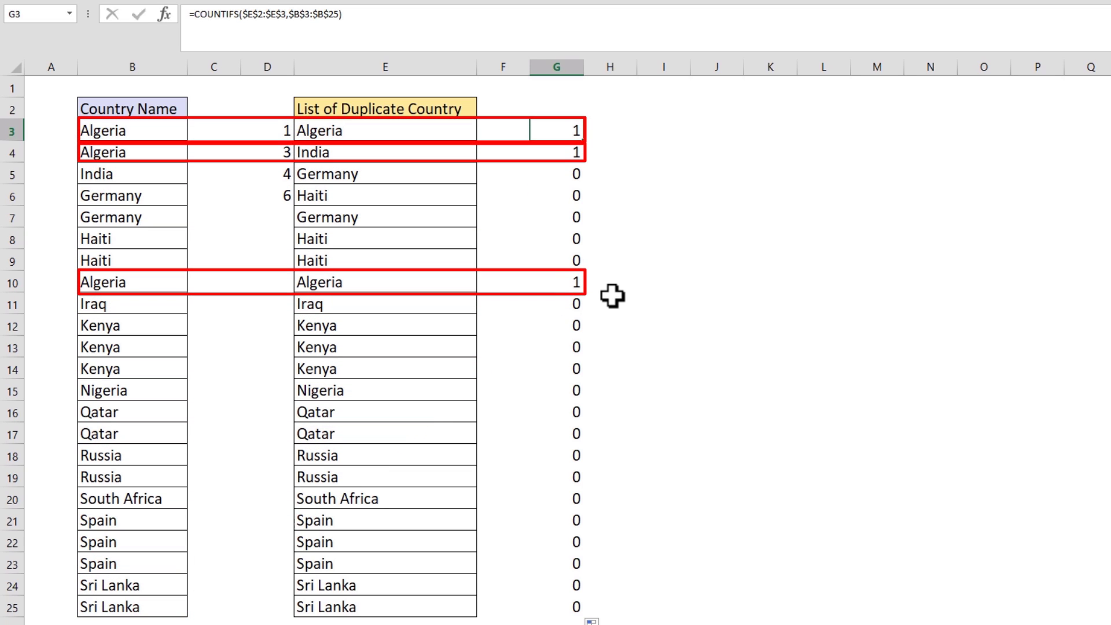
key("F2")
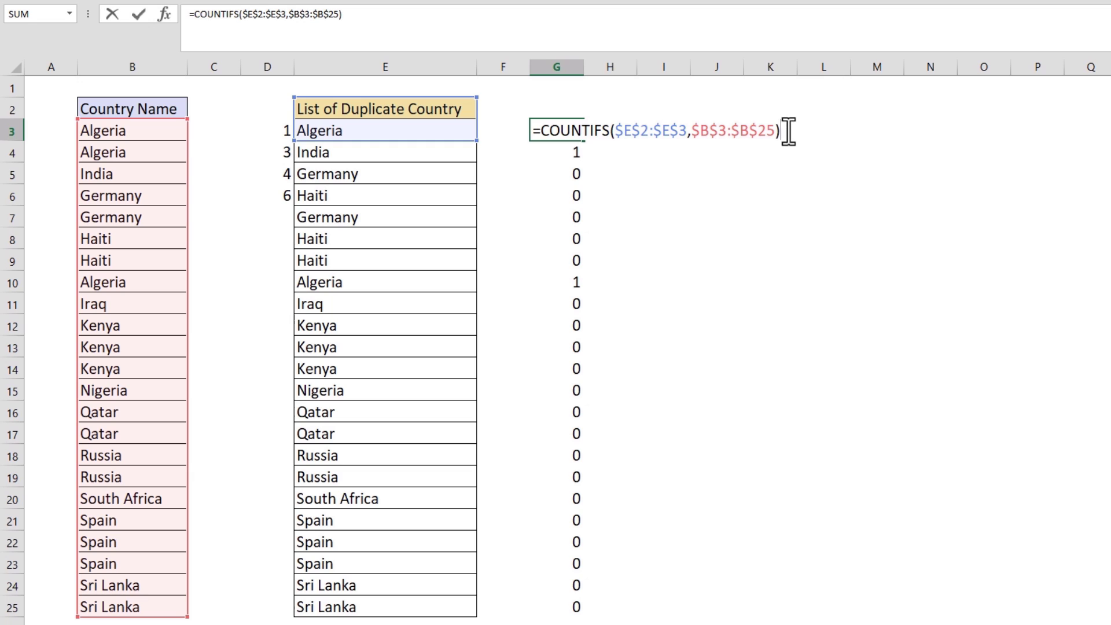
left_click_drag(785, 130, 452, 132)
right_click(561, 138)
left_click(573, 160)
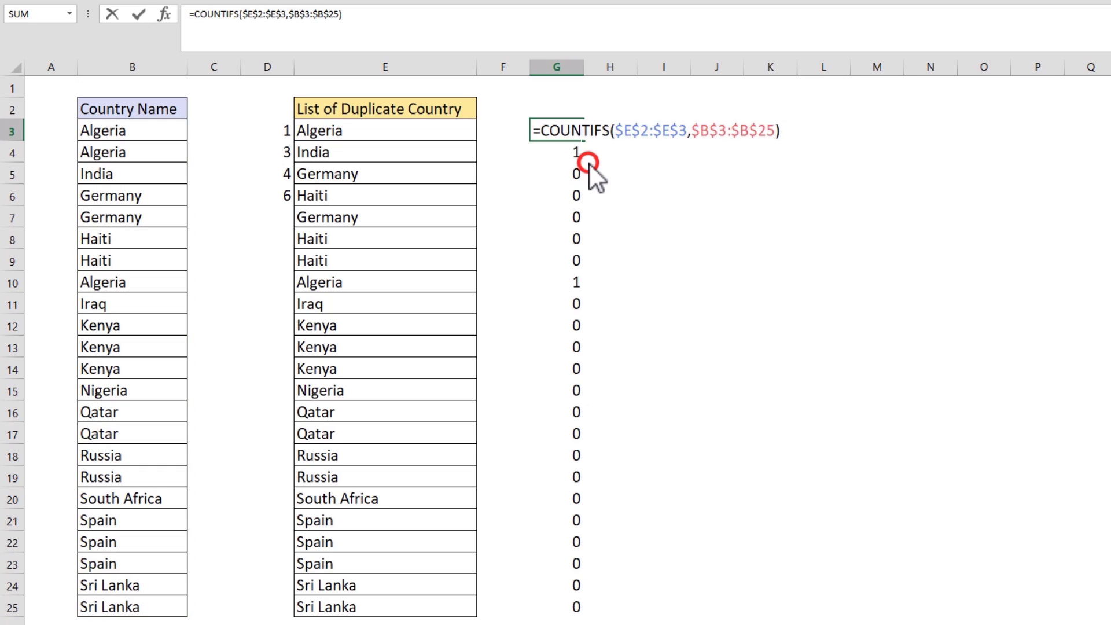
key("Escape")
left_click(599, 139)
key("F2")
key("ctrl+v")
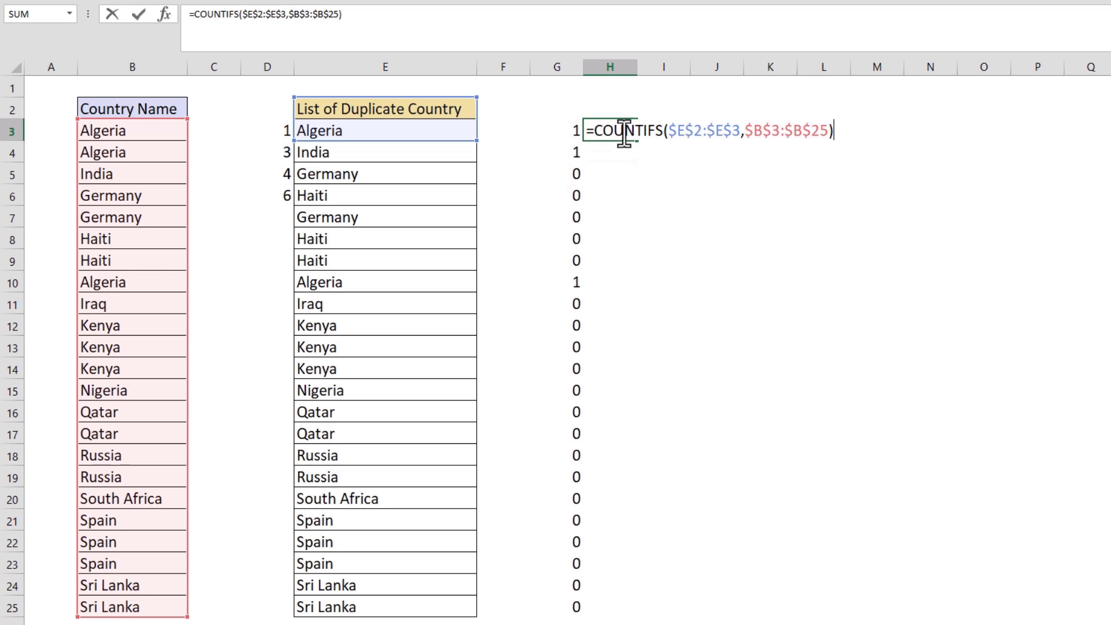
key("ctrl+Return")
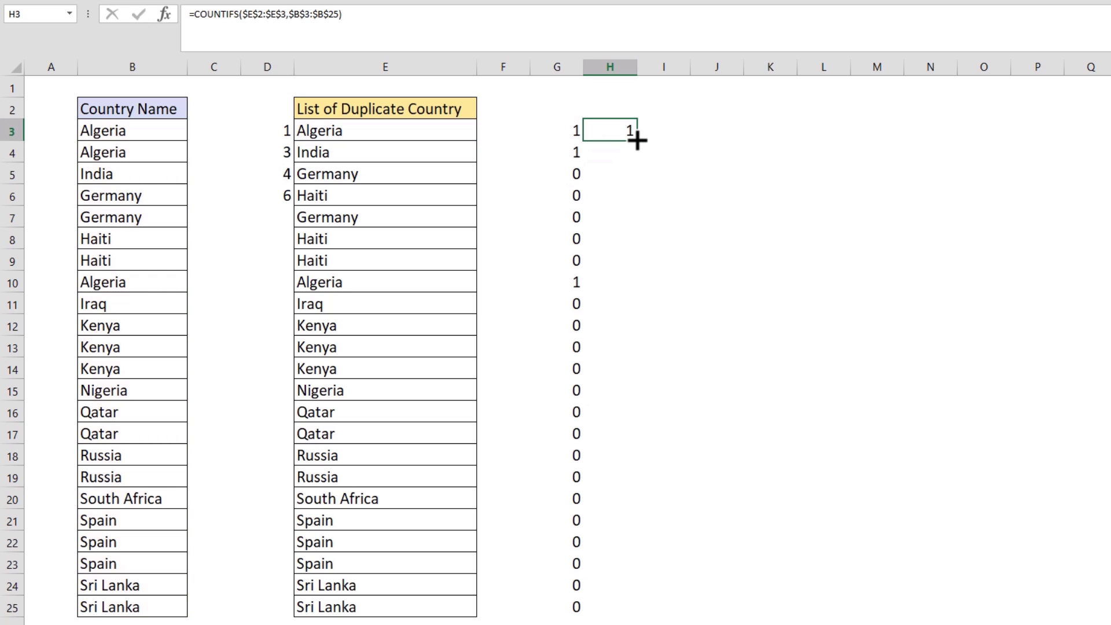
double_click(637, 140)
Change the criteria range in the G3 formula to $E$2:$E$2 and refill the formula down to G25
double_click(568, 134)
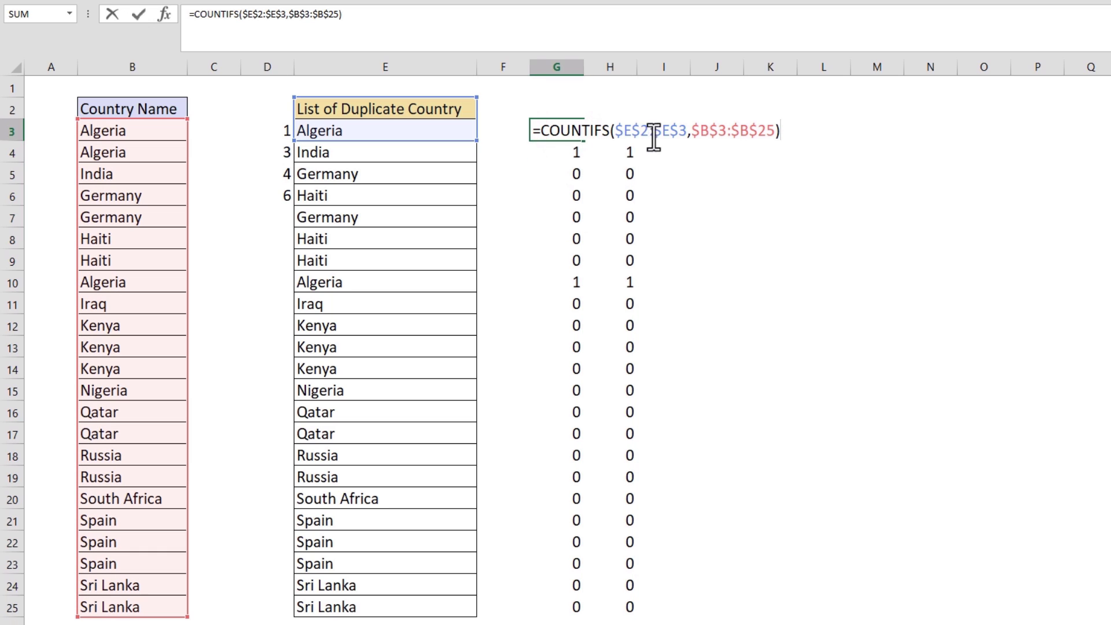
left_click(687, 132)
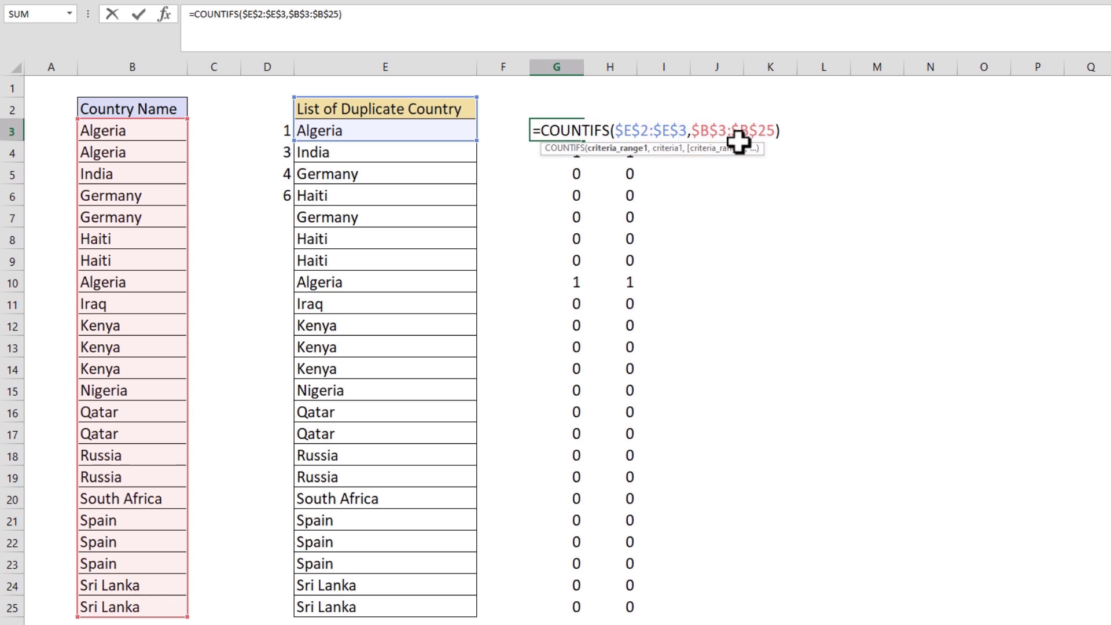
key("BackSpace")
type("2")
key("ctrl+Return")
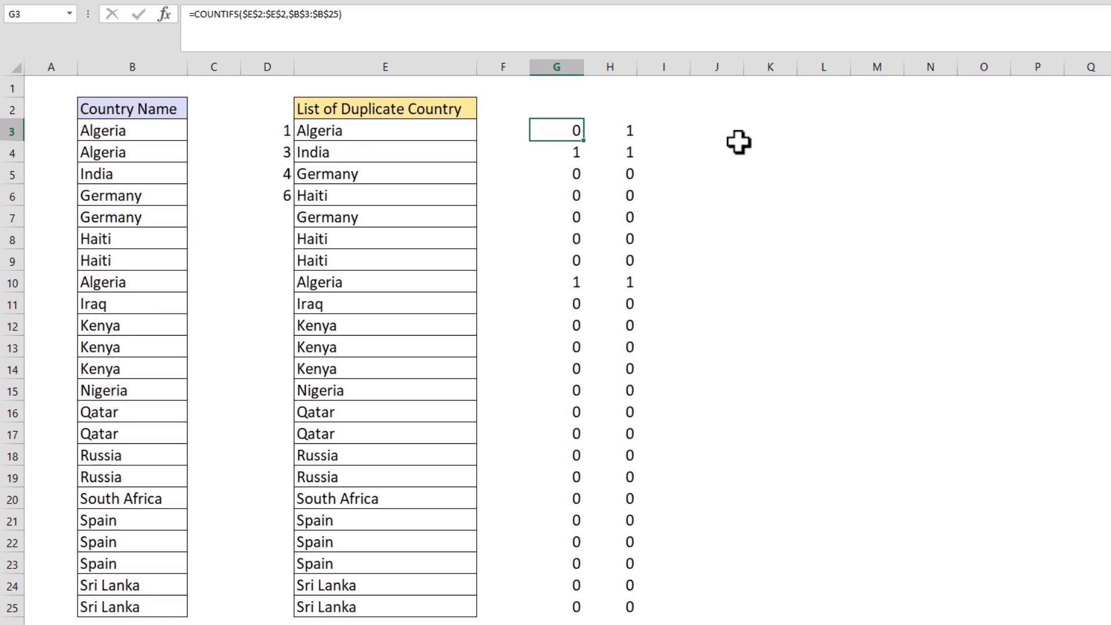
double_click(585, 141)
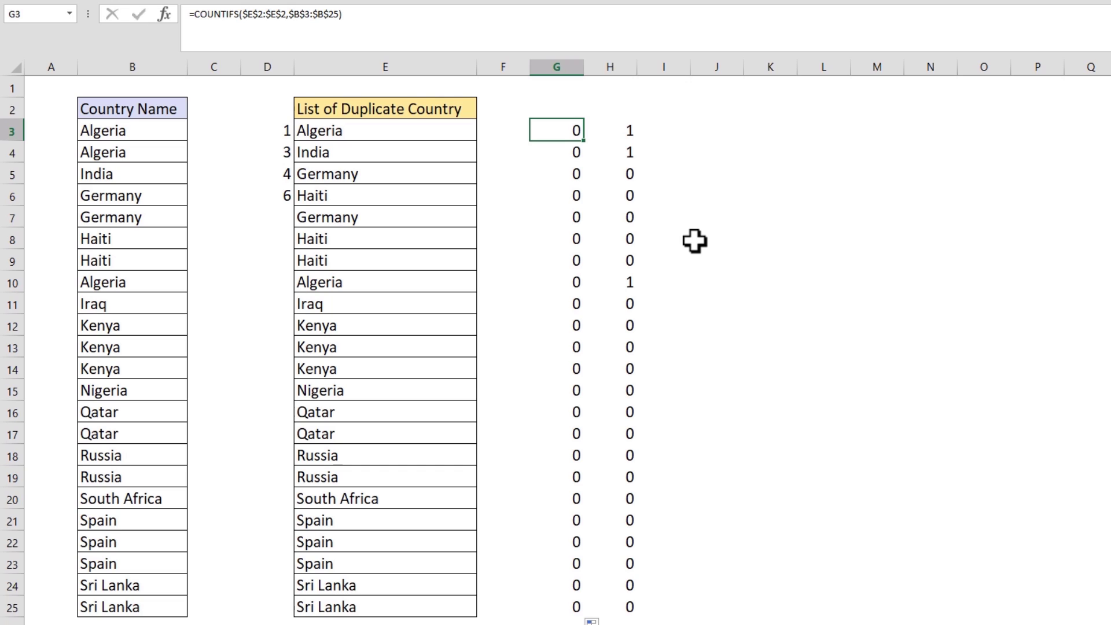
Compare the criteria ranges used by the COUNTIFS formulas in cells G3 and H3
key("F2")
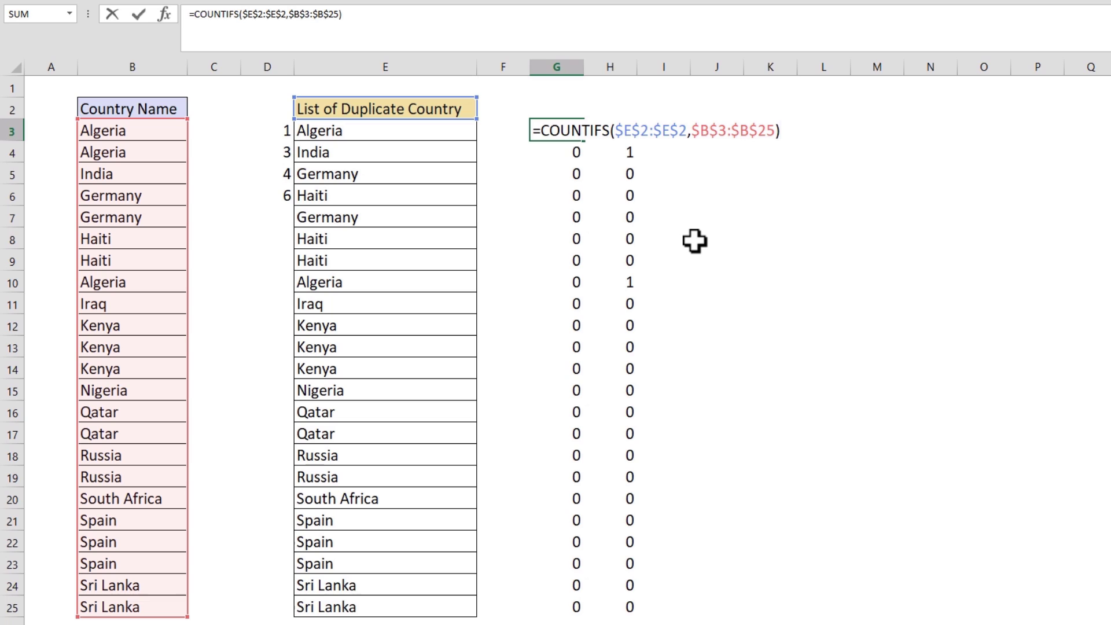
key("Escape")
key("Right")
key("F2")
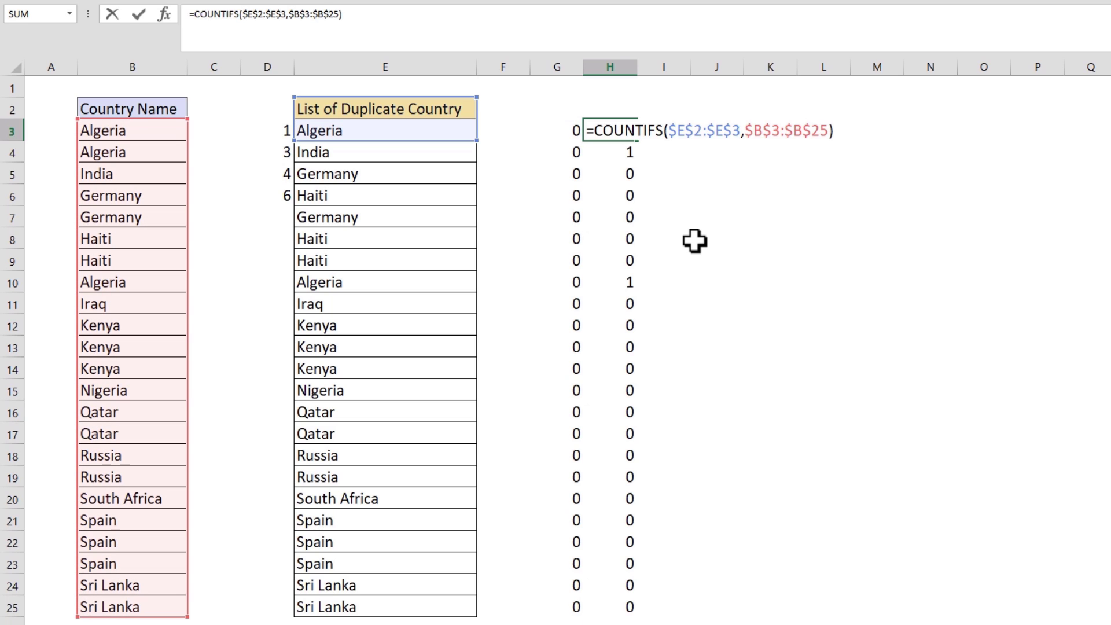
key("Escape")
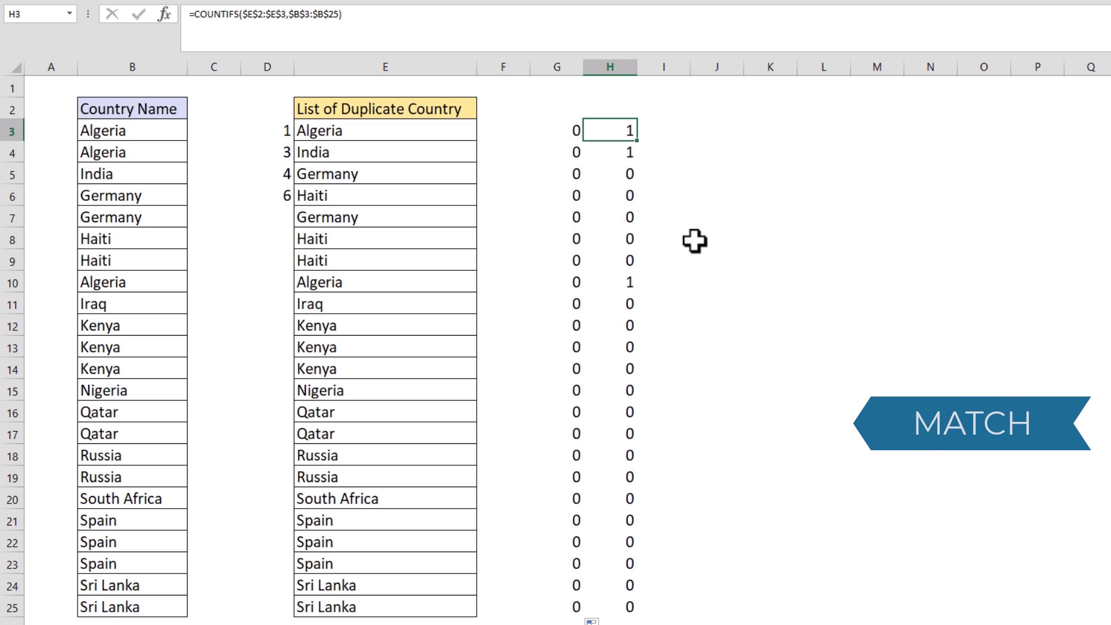
Enter =MATCH(0,$G$3:$G$25,0) in cell J3 to find the first zero in column G
left_click(720, 131)
type("=m")
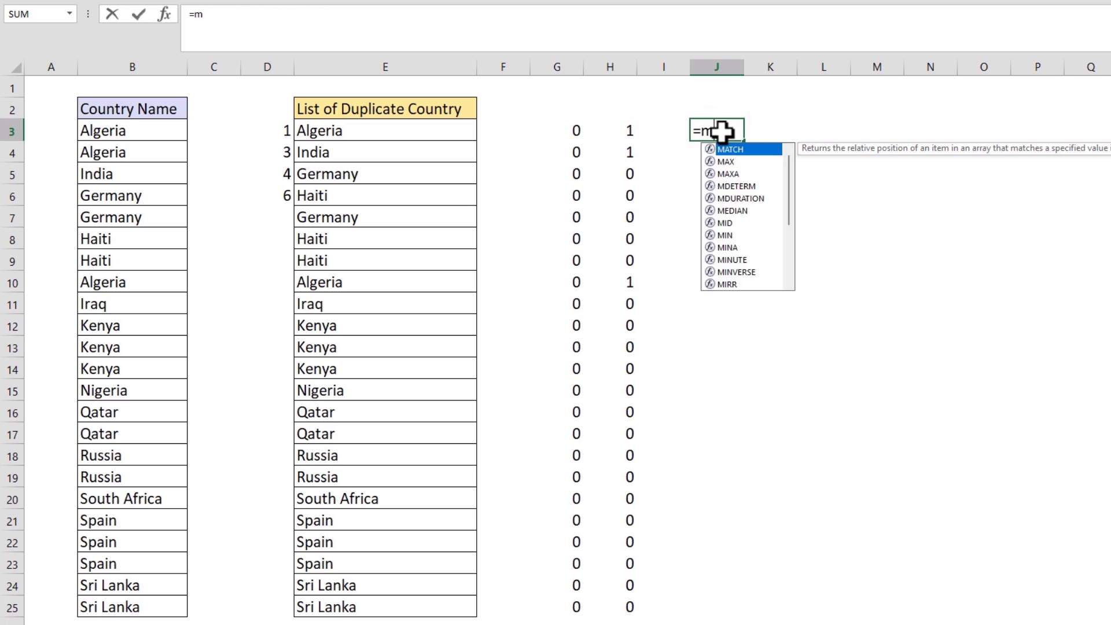
type("atch")
key("Tab")
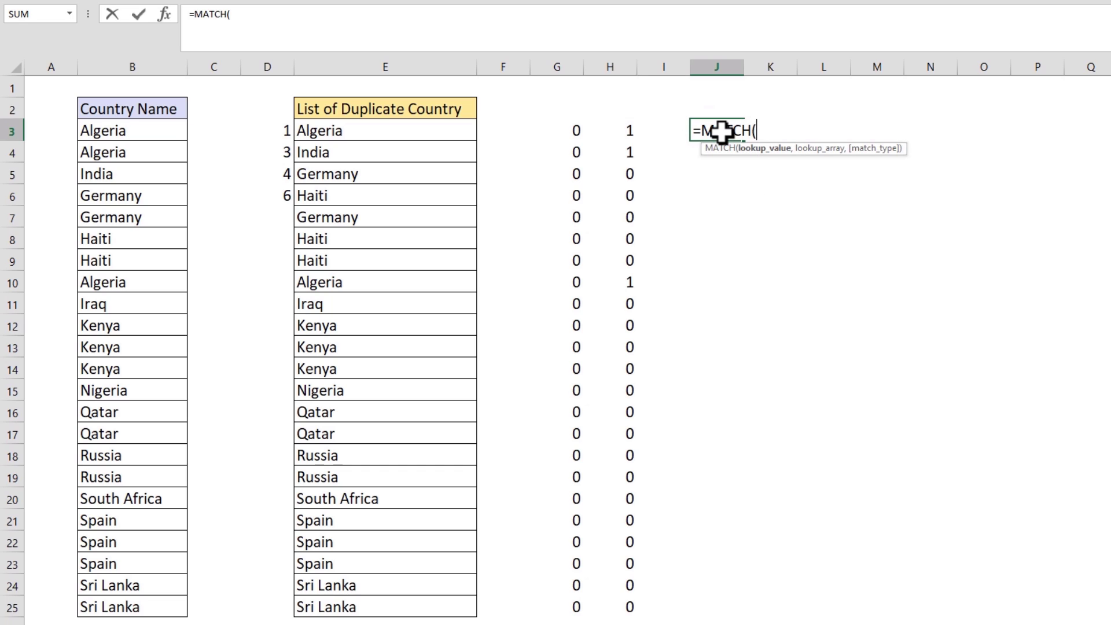
type("0,")
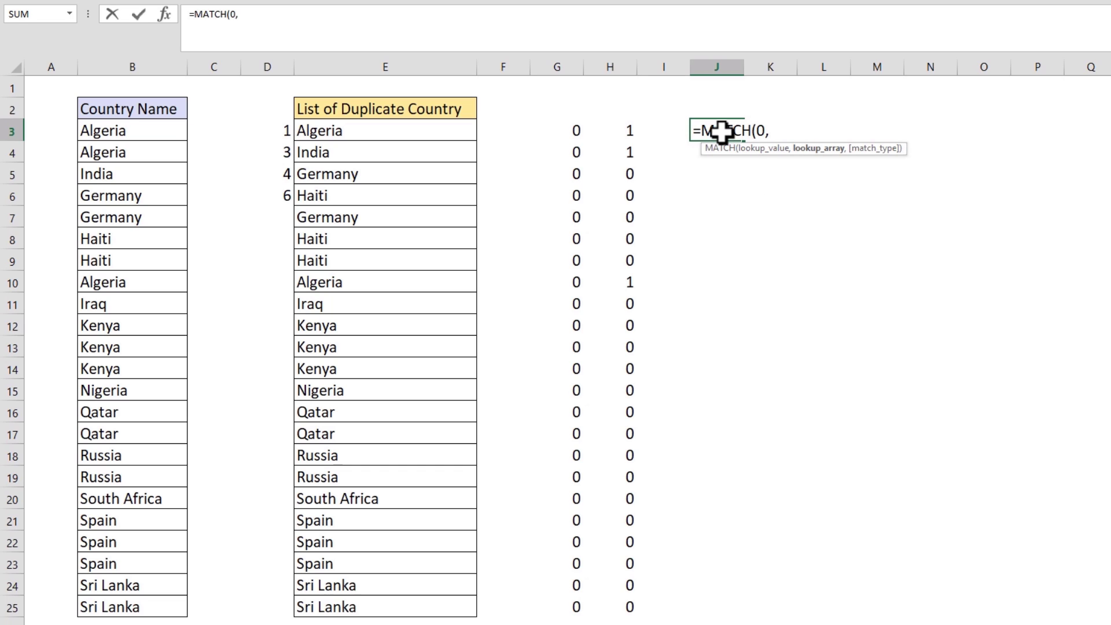
left_click_drag(581, 131, 574, 602)
key("F4")
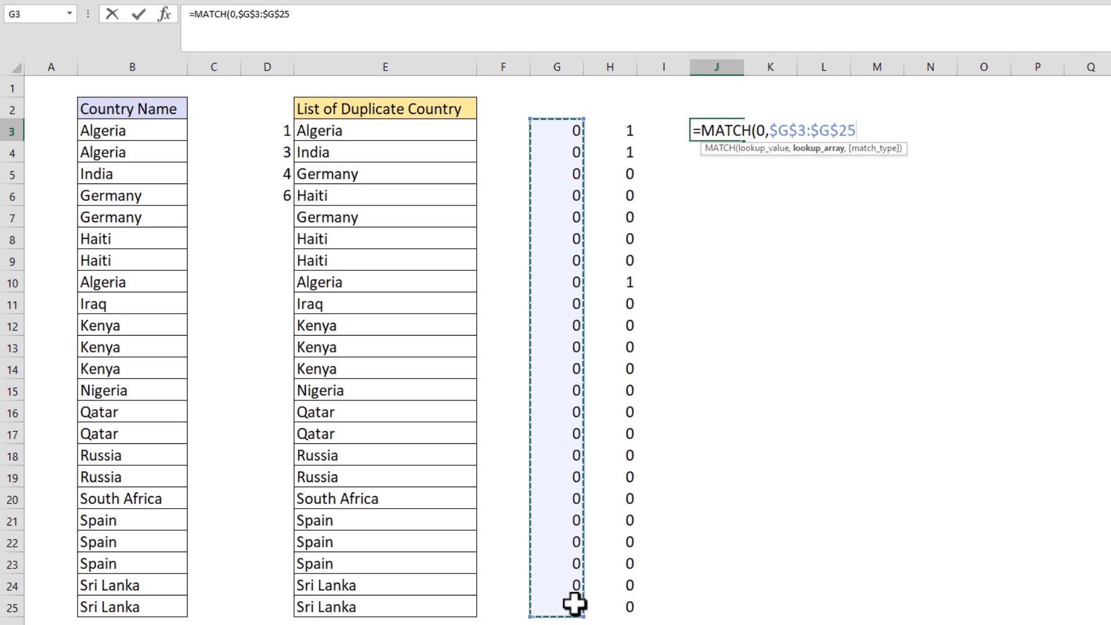
type(",0)")
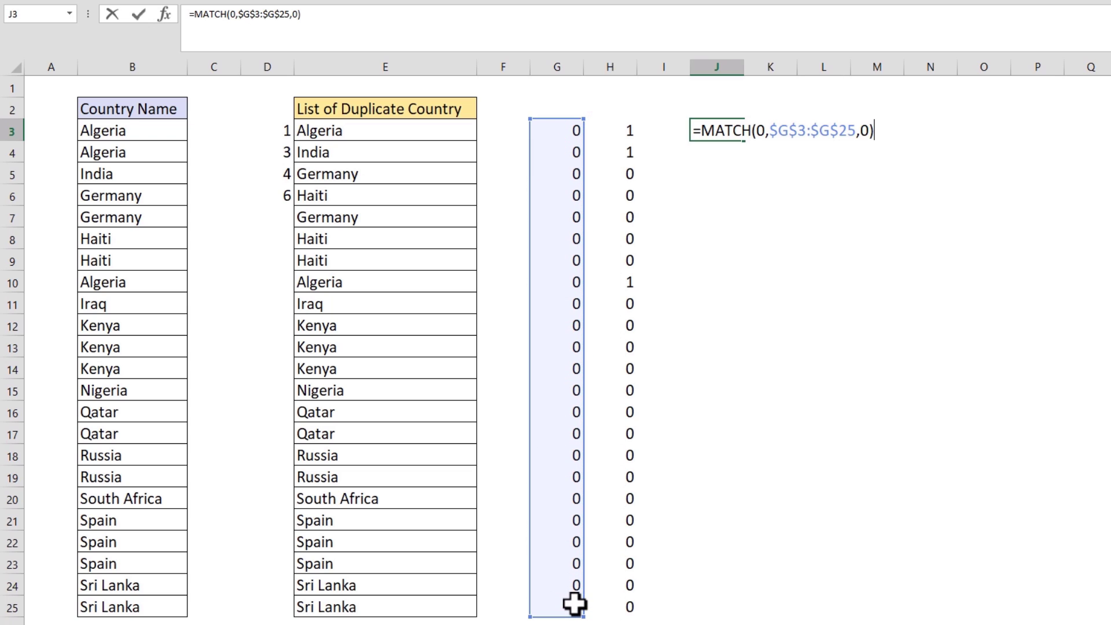
key("ctrl+Return")
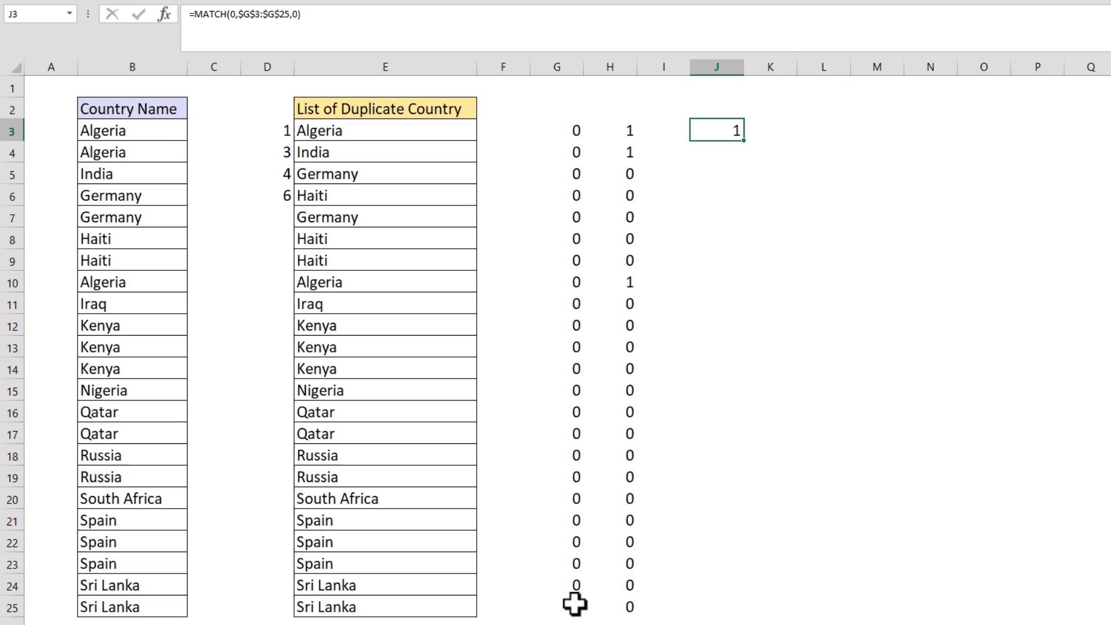
Enter =MATCH(0,$H$3:$H$25,0) in cell J4 and compare it with the formula in J3
left_click(740, 153)
type("=MATCH(")
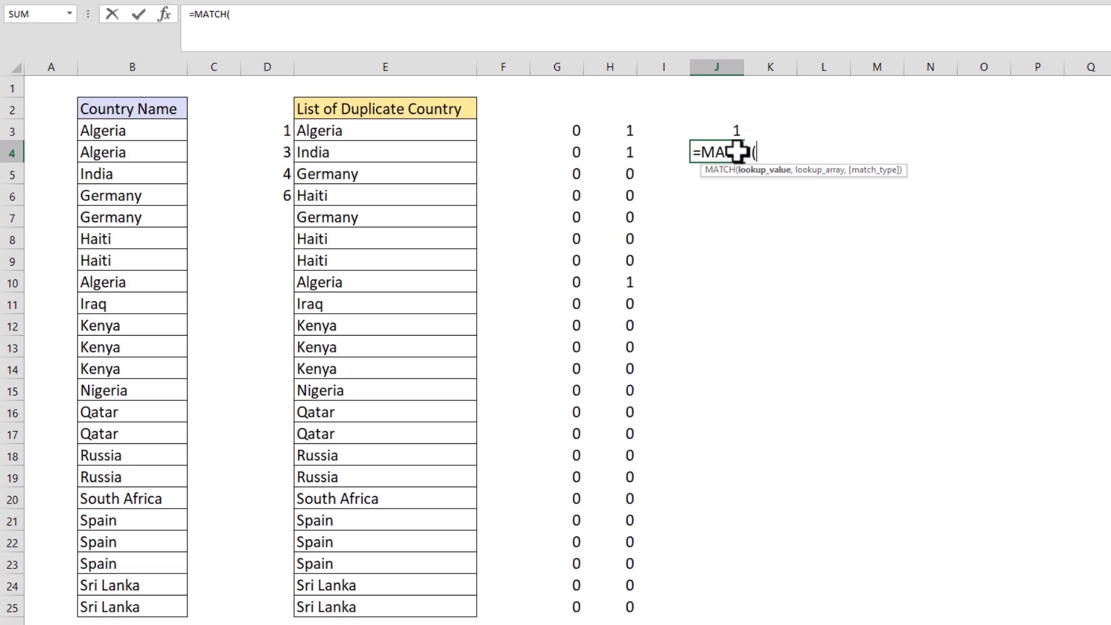
type("0,")
left_click(623, 131)
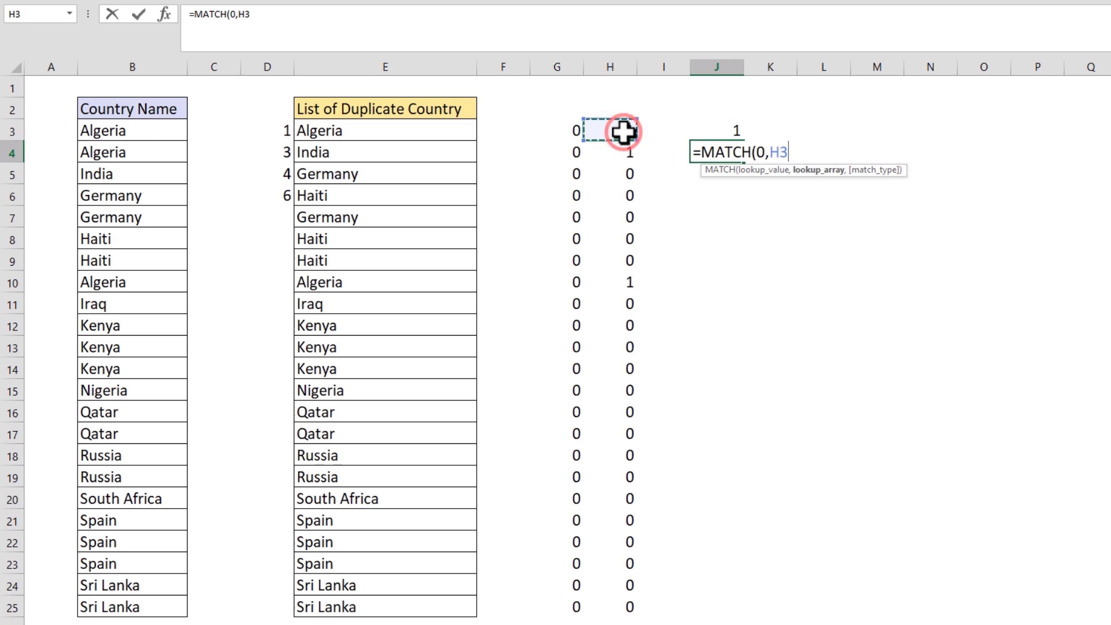
key("ctrl+shift+Down")
key("F4")
type(",0)")
key("ctrl+Return")
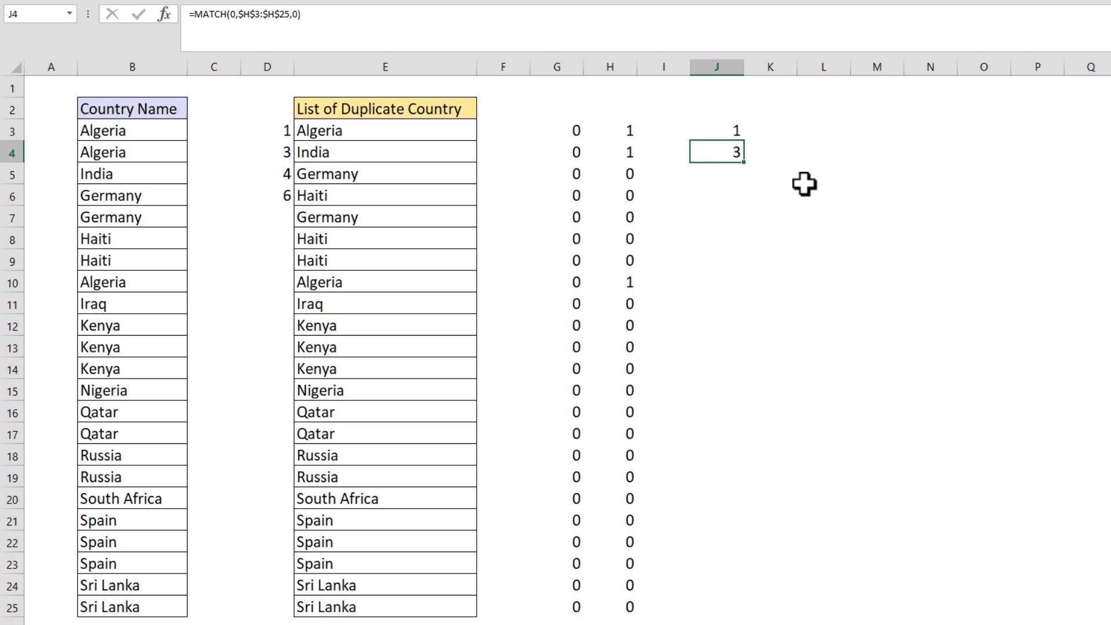
left_click(719, 129)
left_click(718, 149)
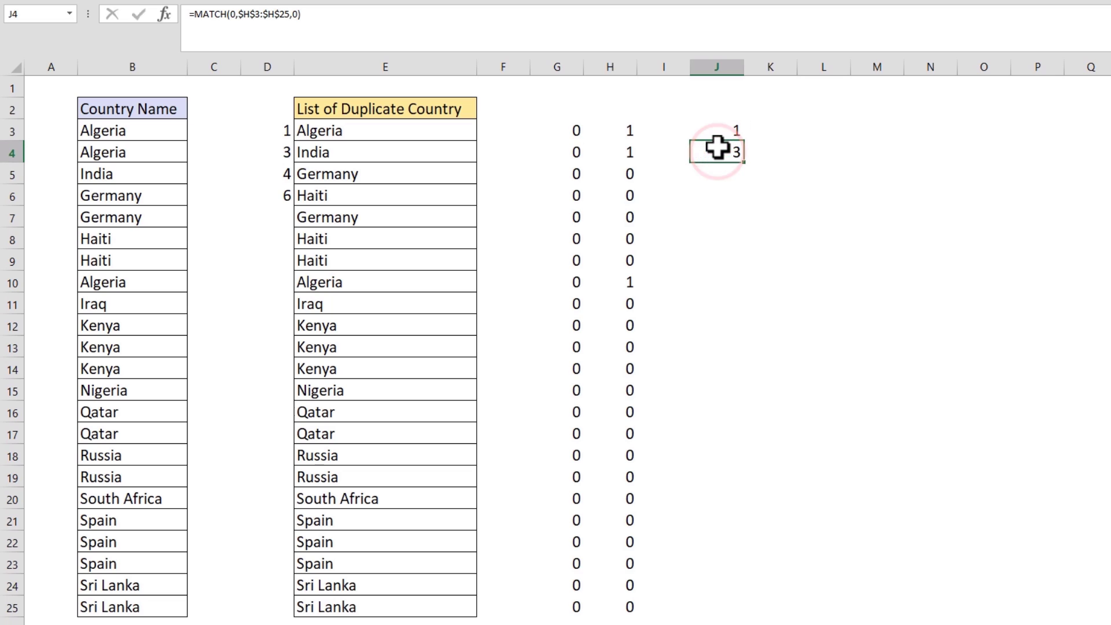
left_click(718, 130)
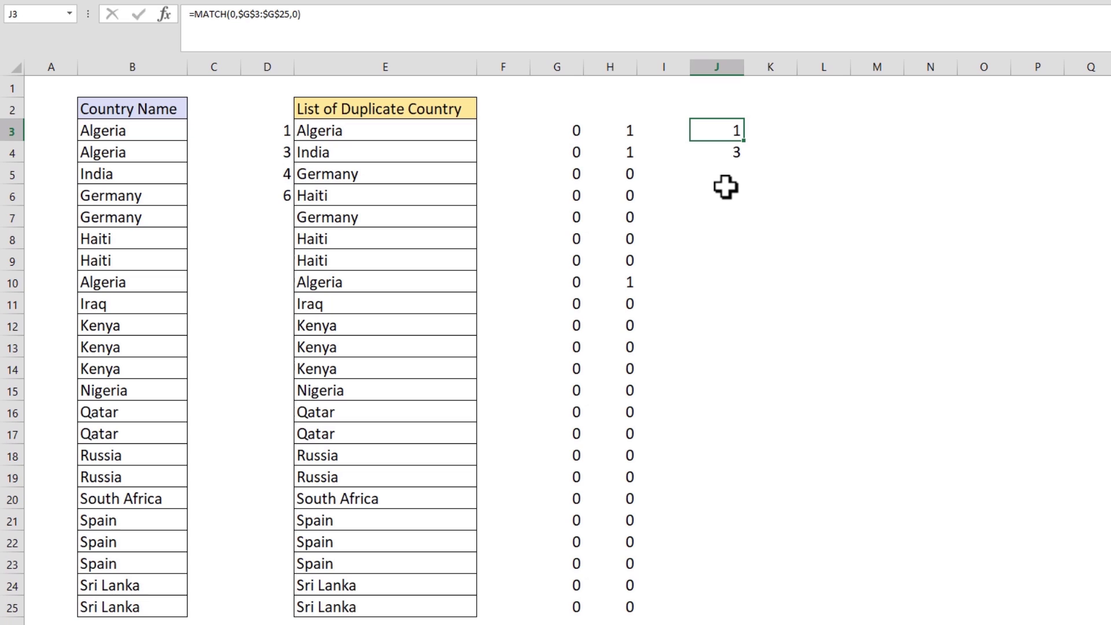
Replace the value in D3 with a new MATCH formula that looks up 0 in a nested COUNTIFS
left_click(280, 136)
type("=")
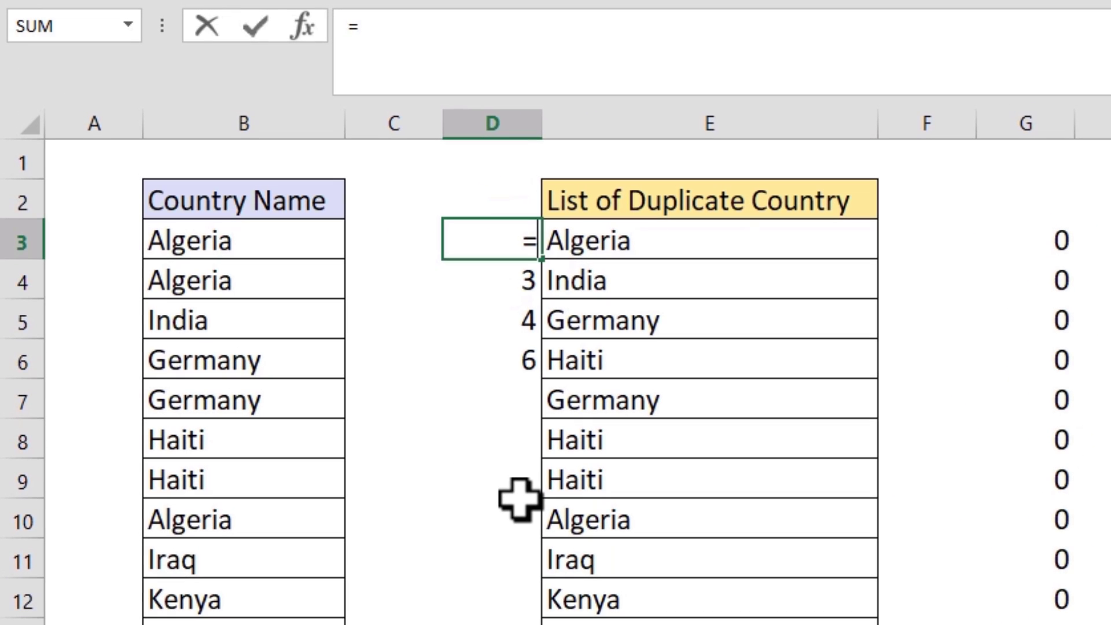
type("match")
key("Tab")
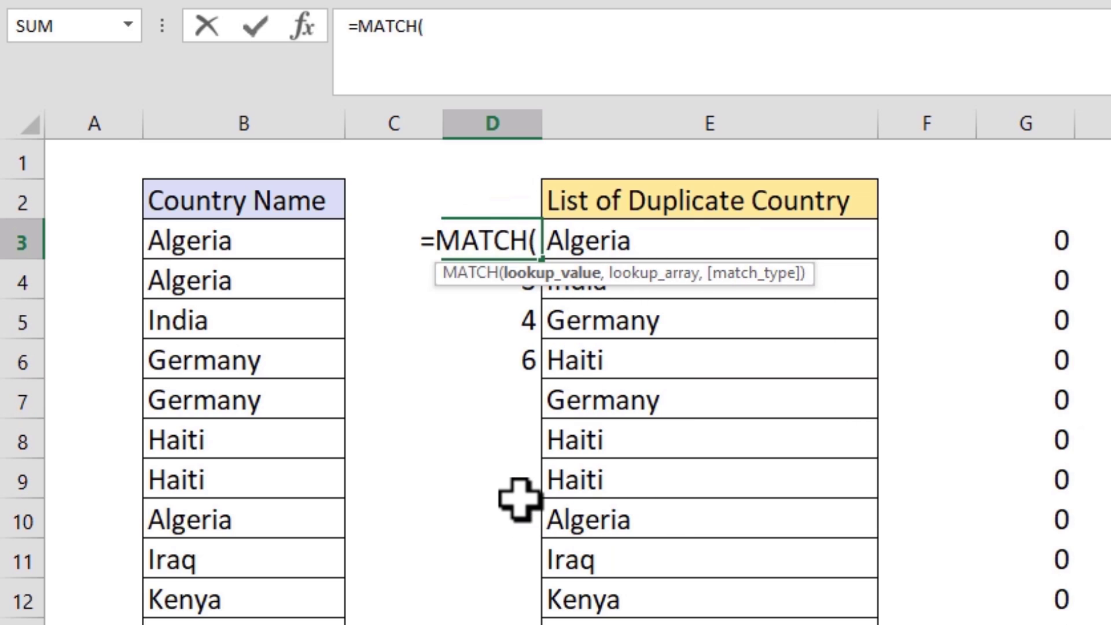
type("0,")
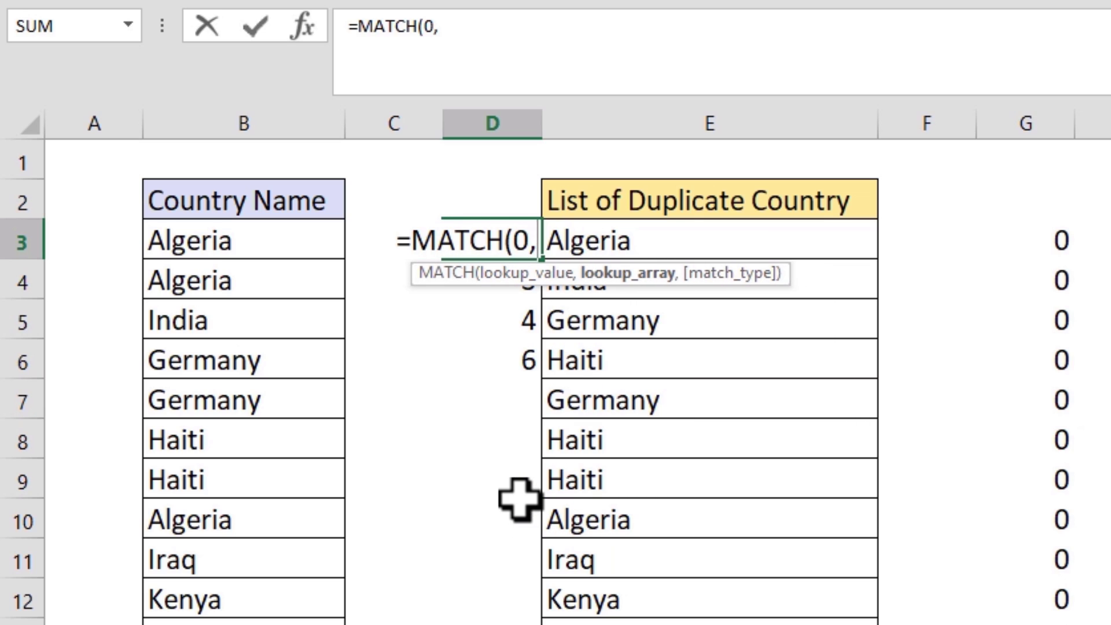
type("cou")
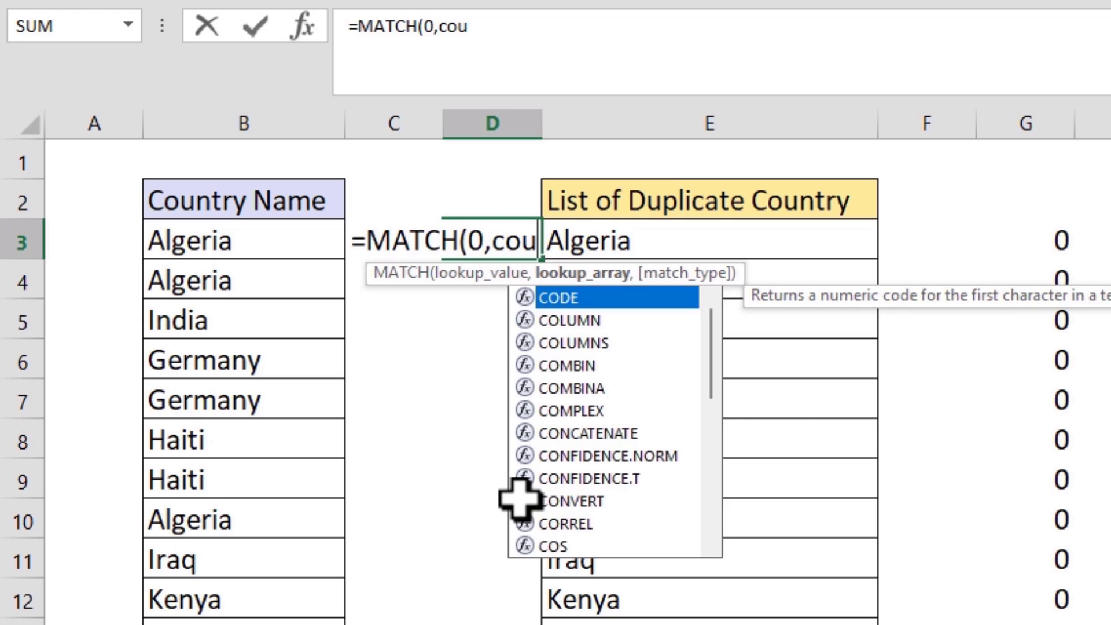
type("ntifs")
key("Tab")
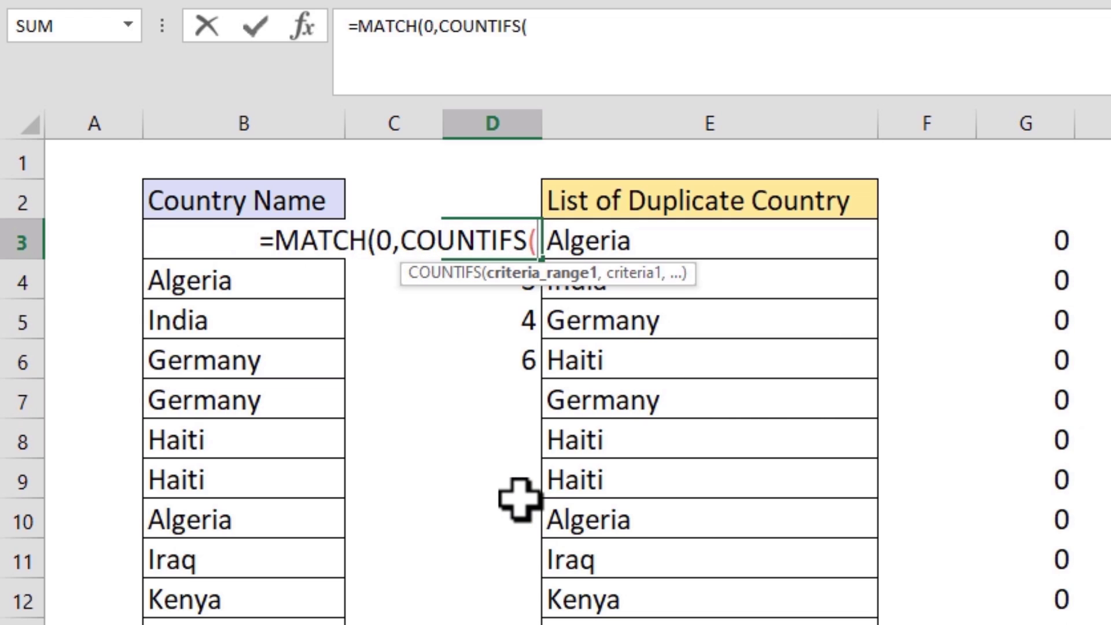
Complete the nested COUNTIFS in D3 with the expanding range $E$2:E2 and the criteria $B$3:$B$25
type("E2")
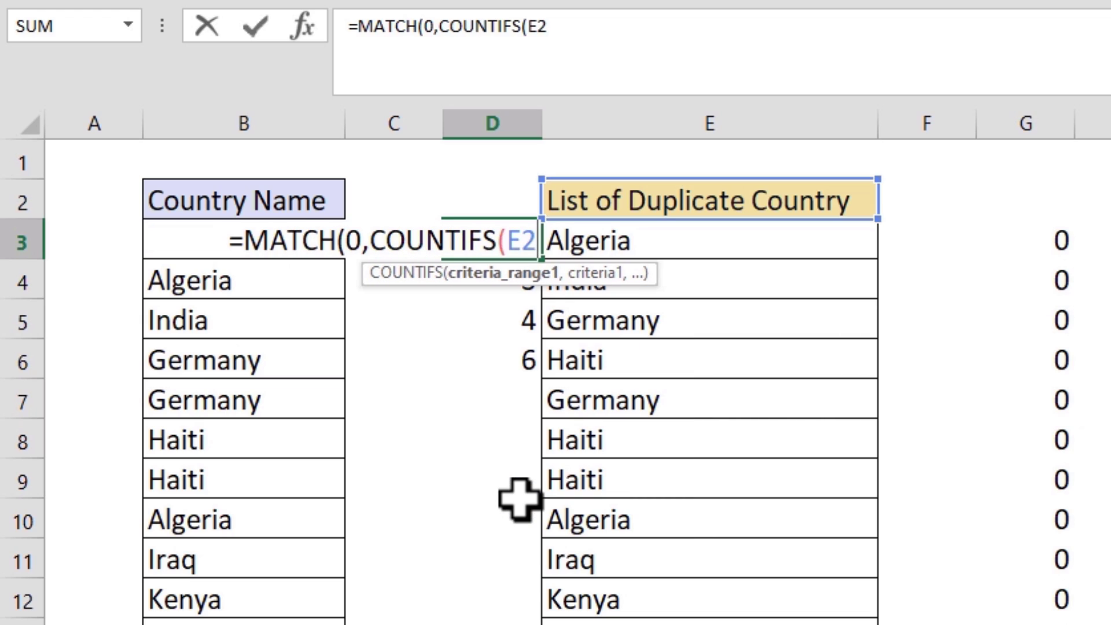
type(":E2")
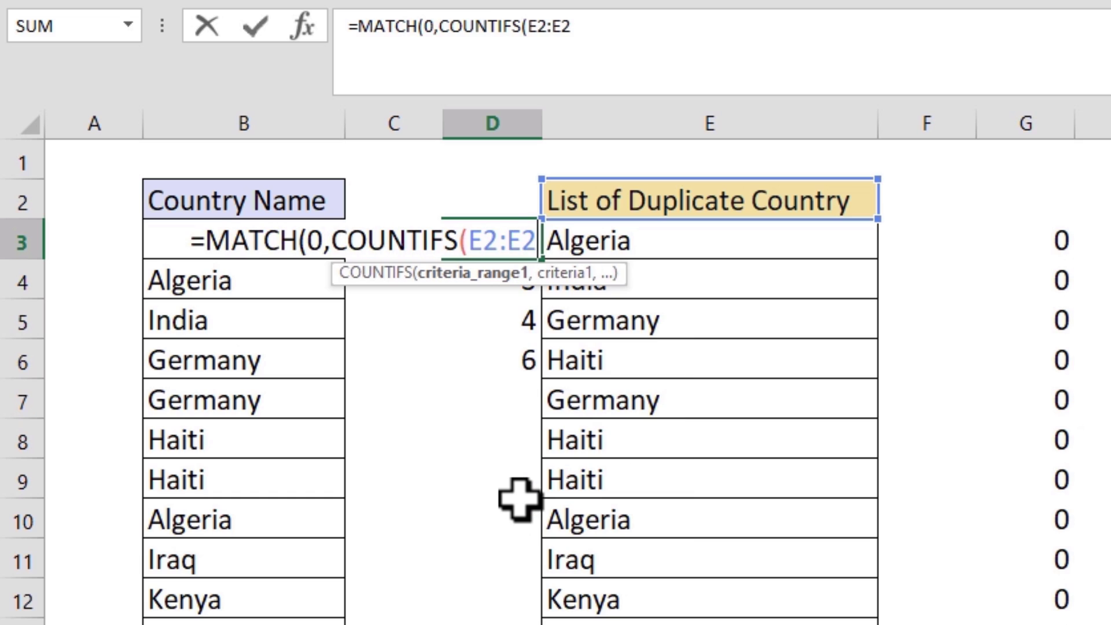
left_click(476, 237)
key("F4")
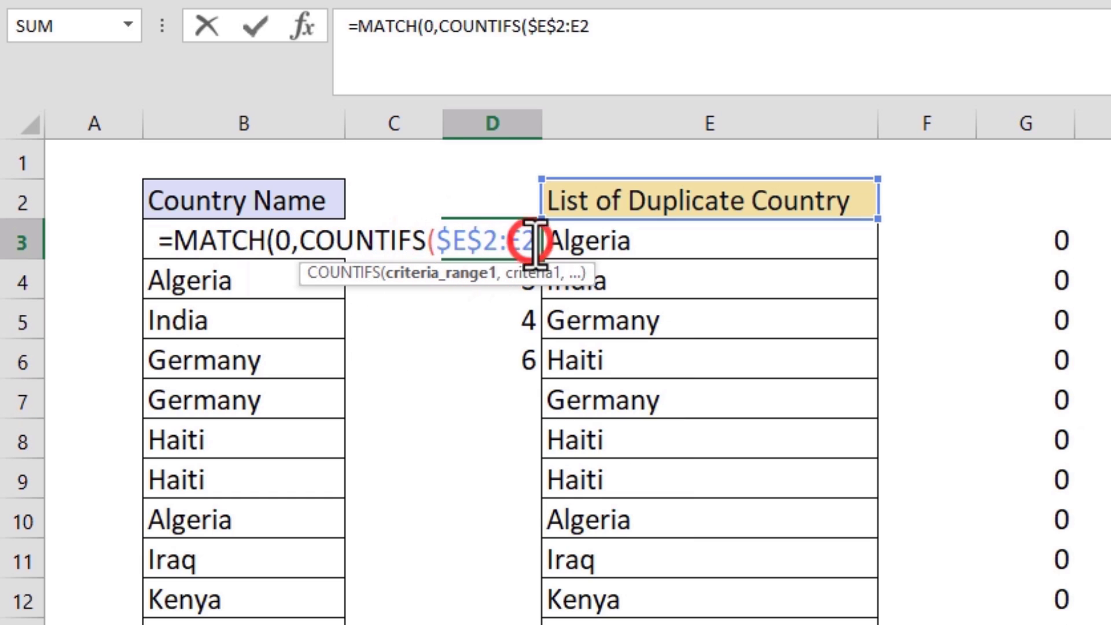
type(",")
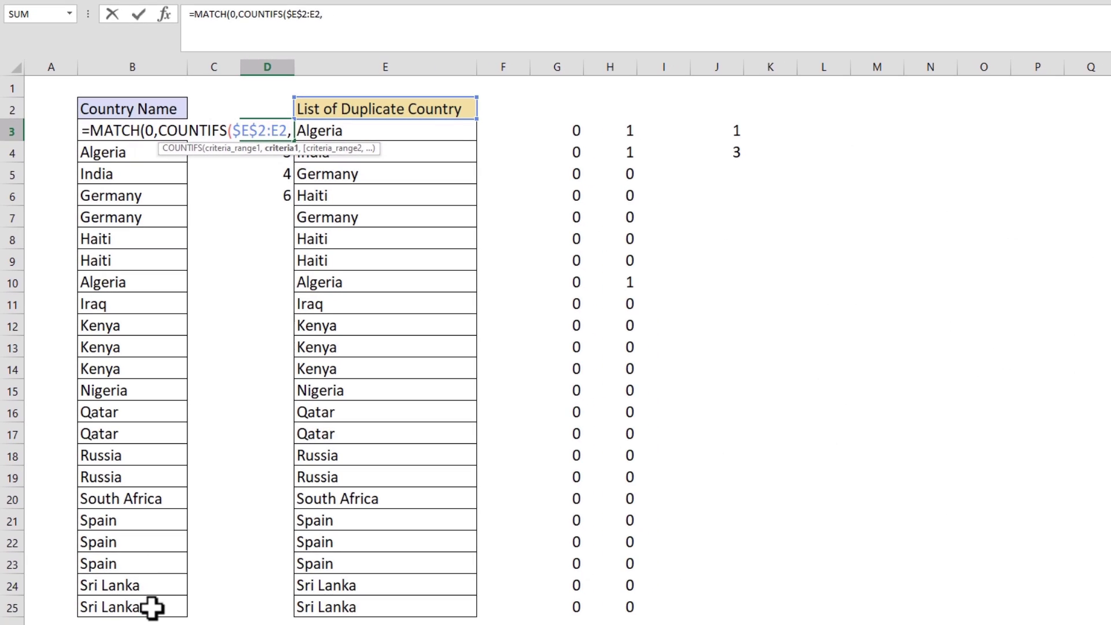
left_click_drag(152, 606, 152, 135)
key("F4")
type(")")
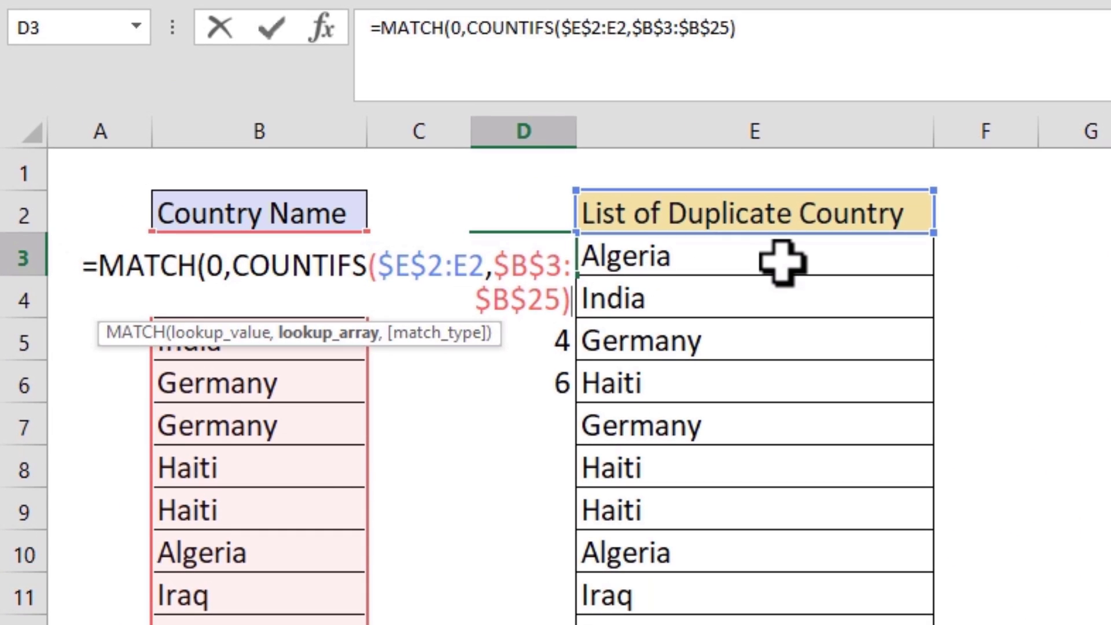
Finish the D3 MATCH with match type 0, enter it as an array formula, and fill it down to D25
type(",0")
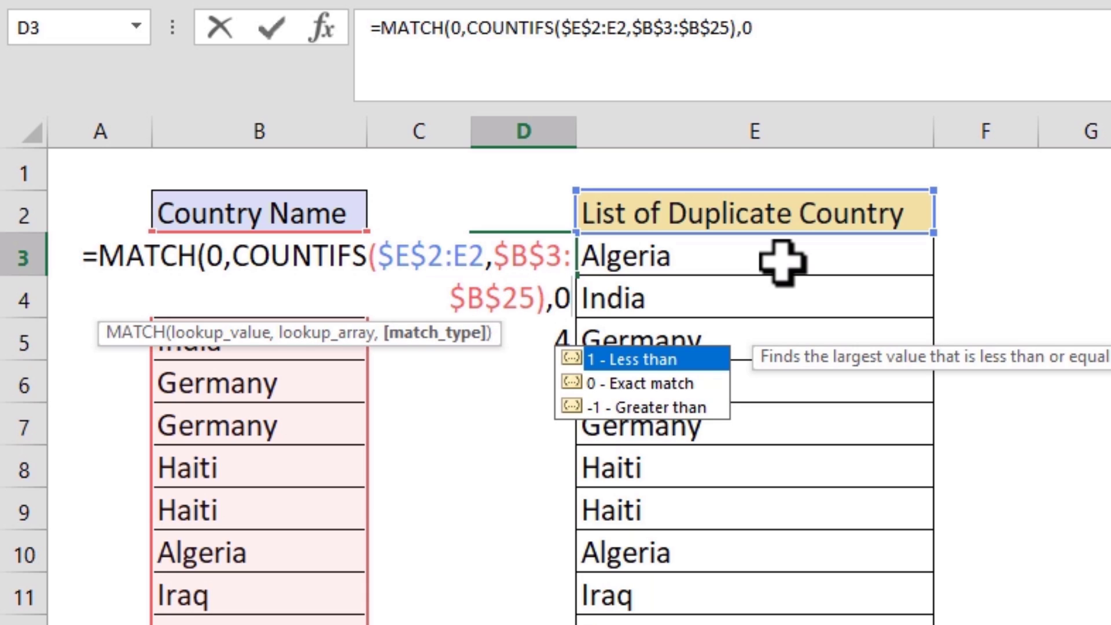
type(")")
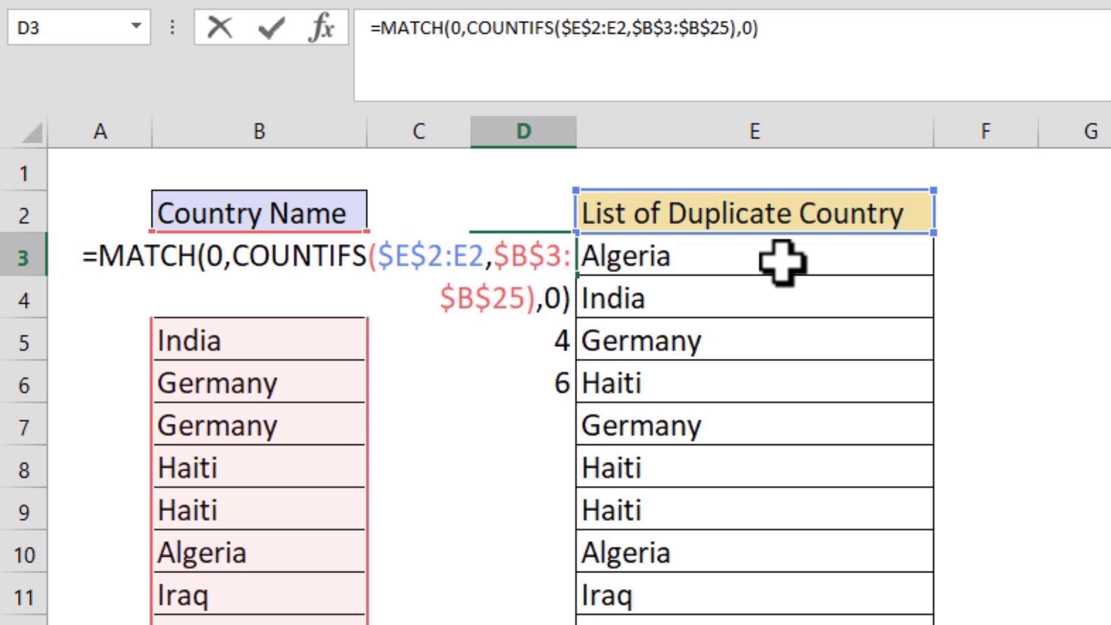
key("ctrl+shift+Return")
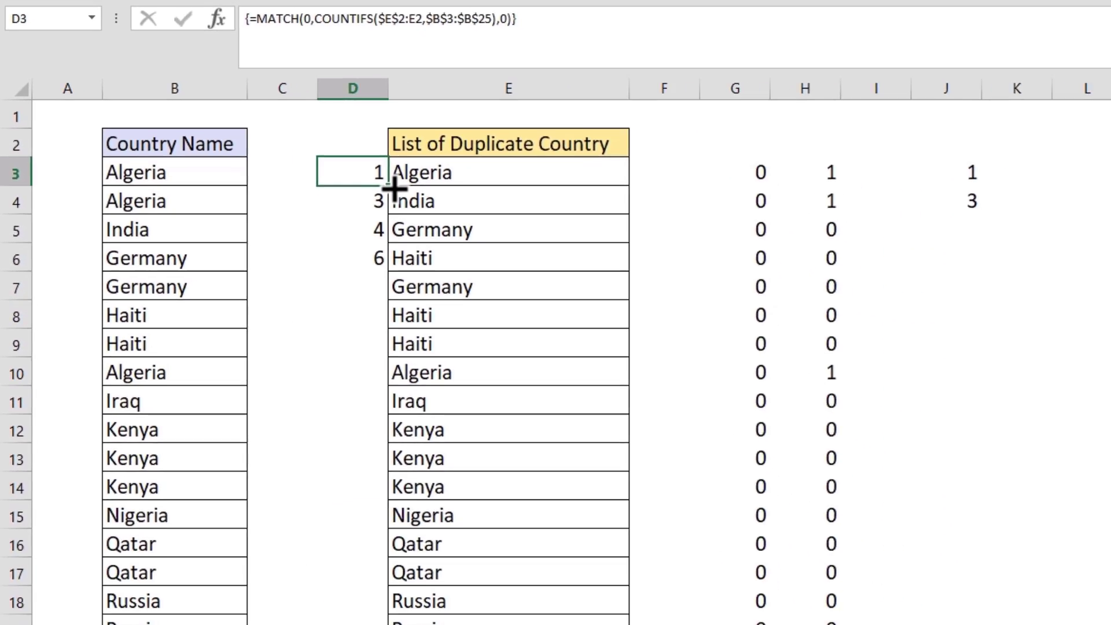
left_click_drag(576, 276, 295, 607)
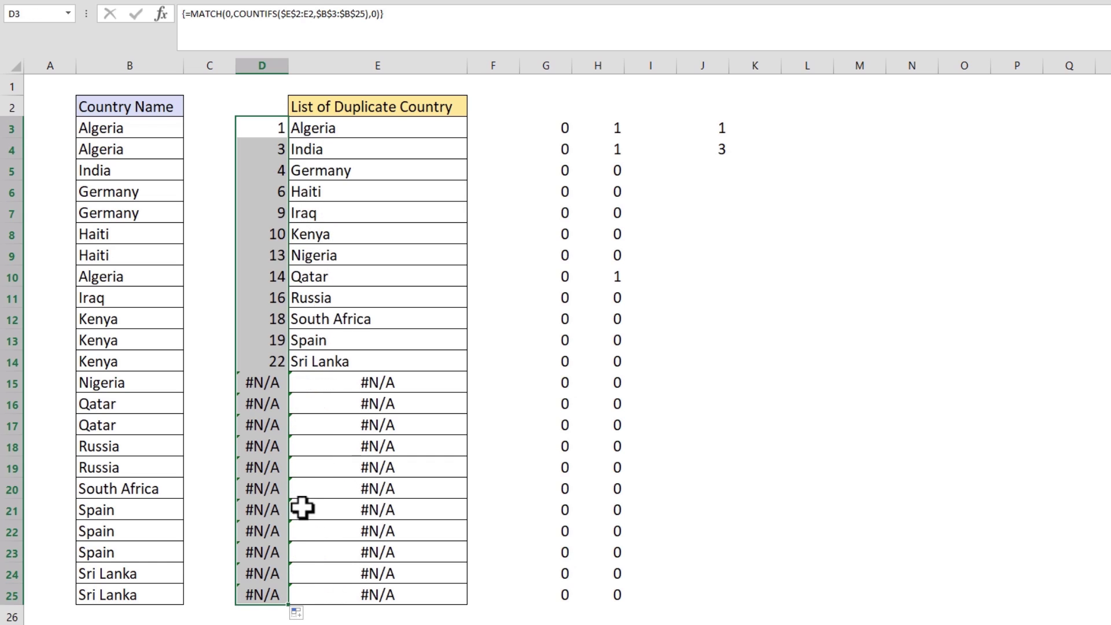
left_click(270, 128)
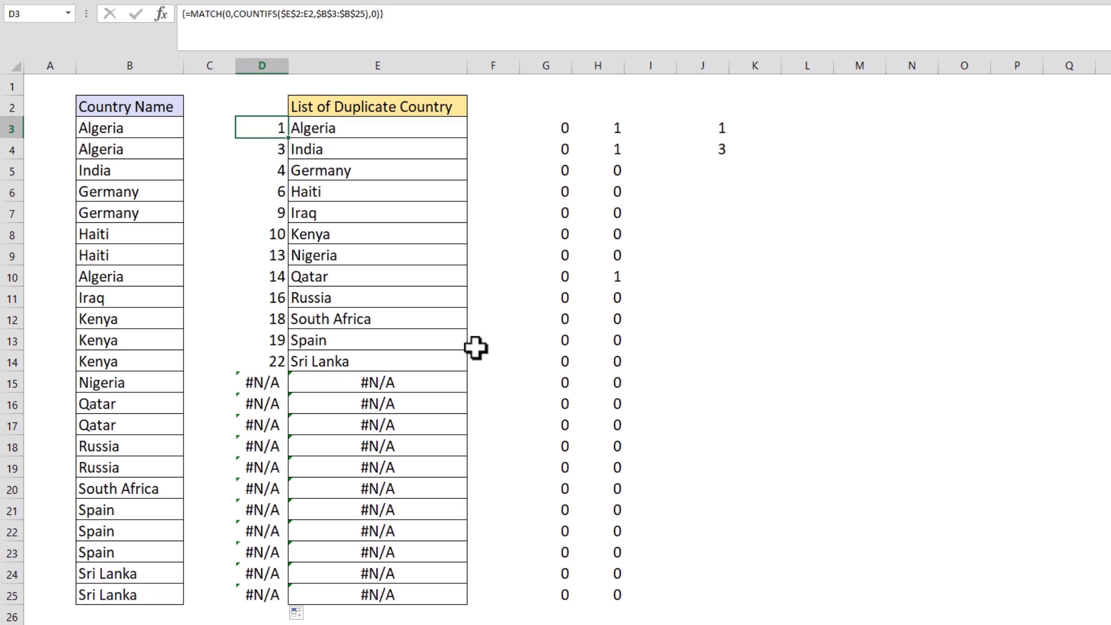
Clear the helper values in columns G to K and start an IF formula with a nested COUNTIFS in G3
left_click_drag(546, 65, 764, 67)
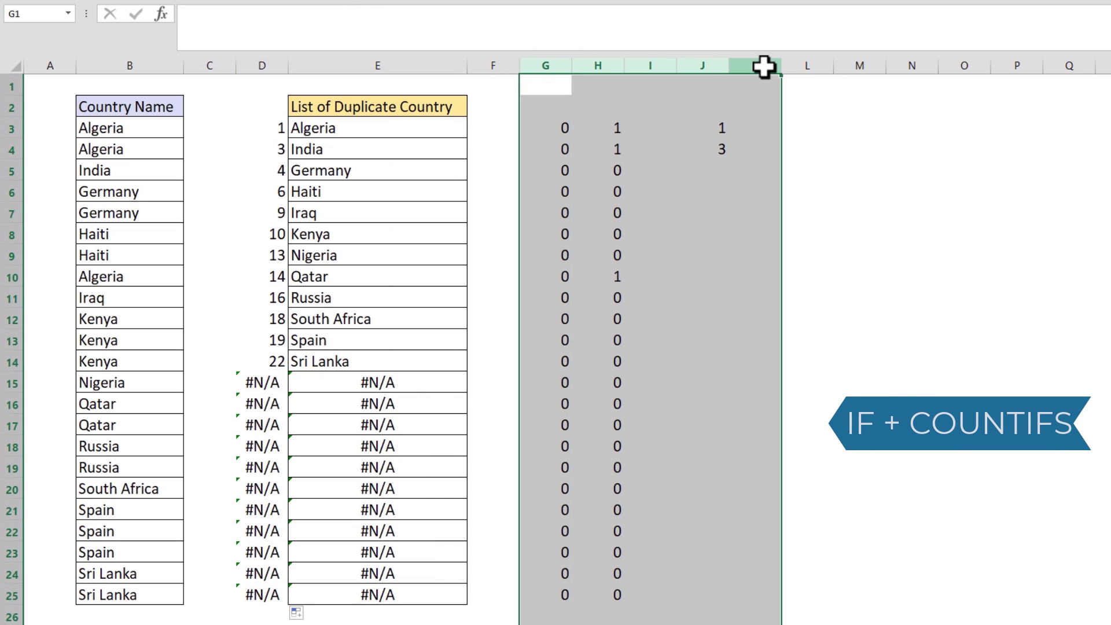
key("Delete")
left_click(555, 128)
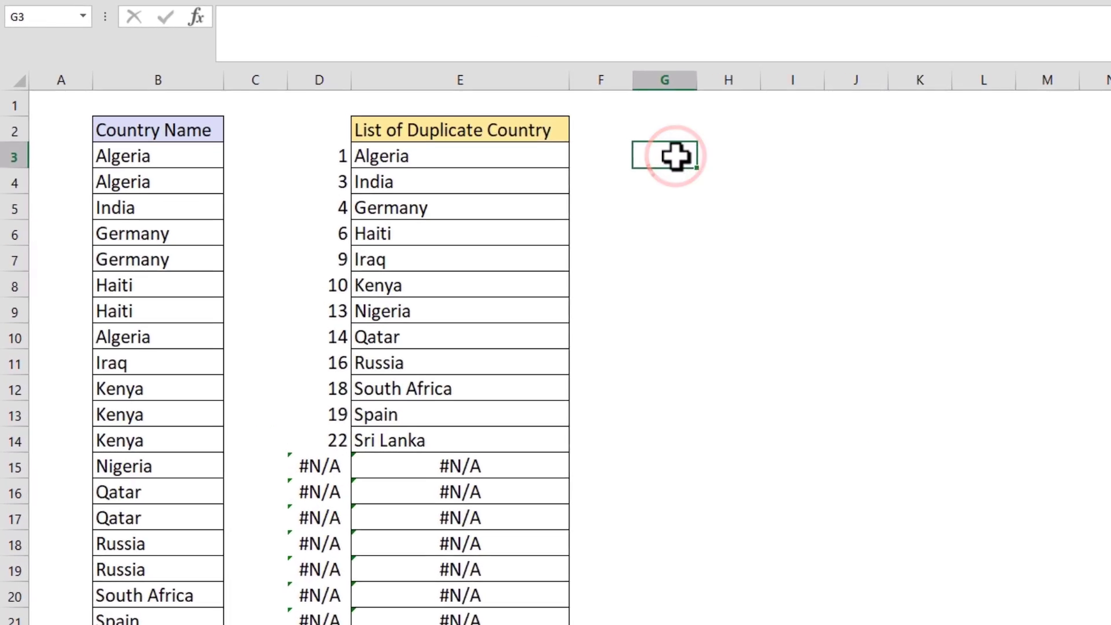
type("=IF(")
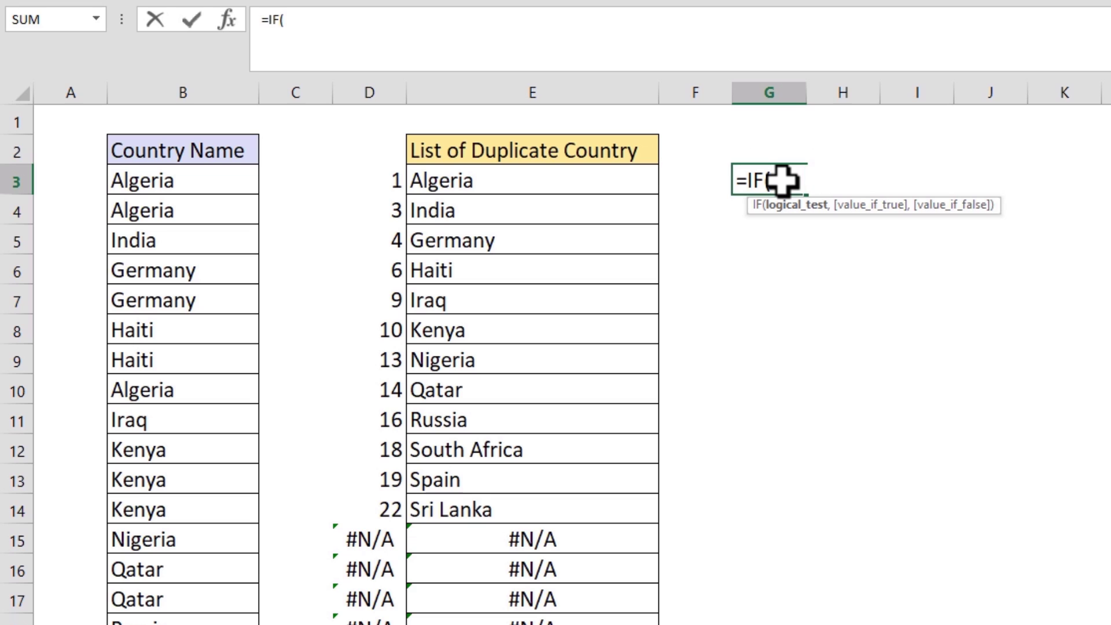
type("countifs")
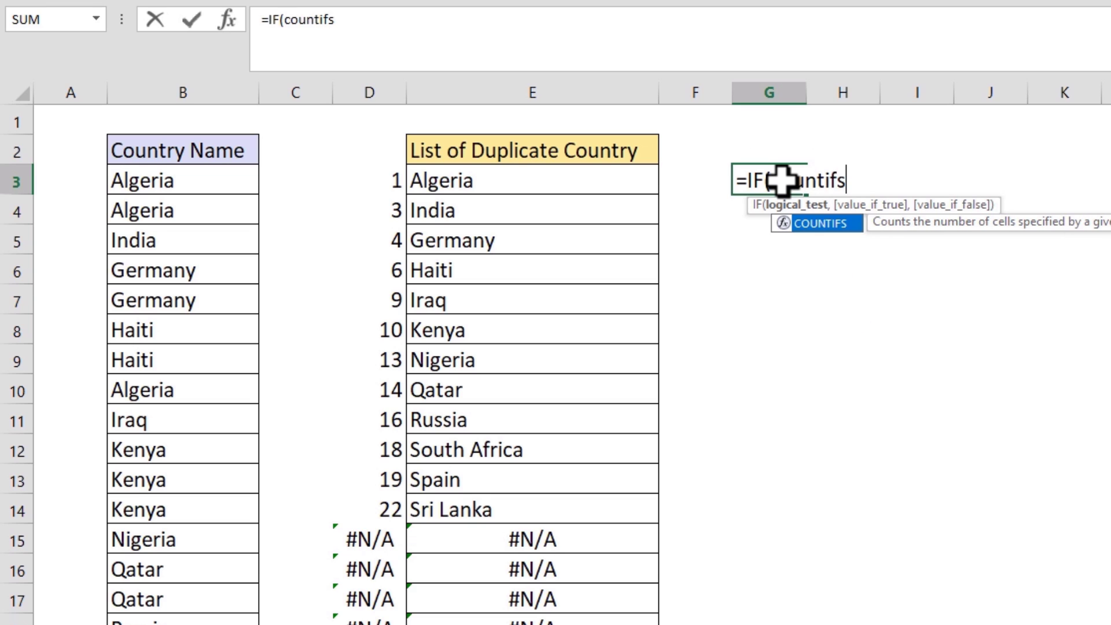
key("Tab")
Complete the nested COUNTIFS in G3 with the absolute range $B$3:$B$25 as both criteria range and criteria
left_click_drag(174, 191, 186, 624)
key("F4")
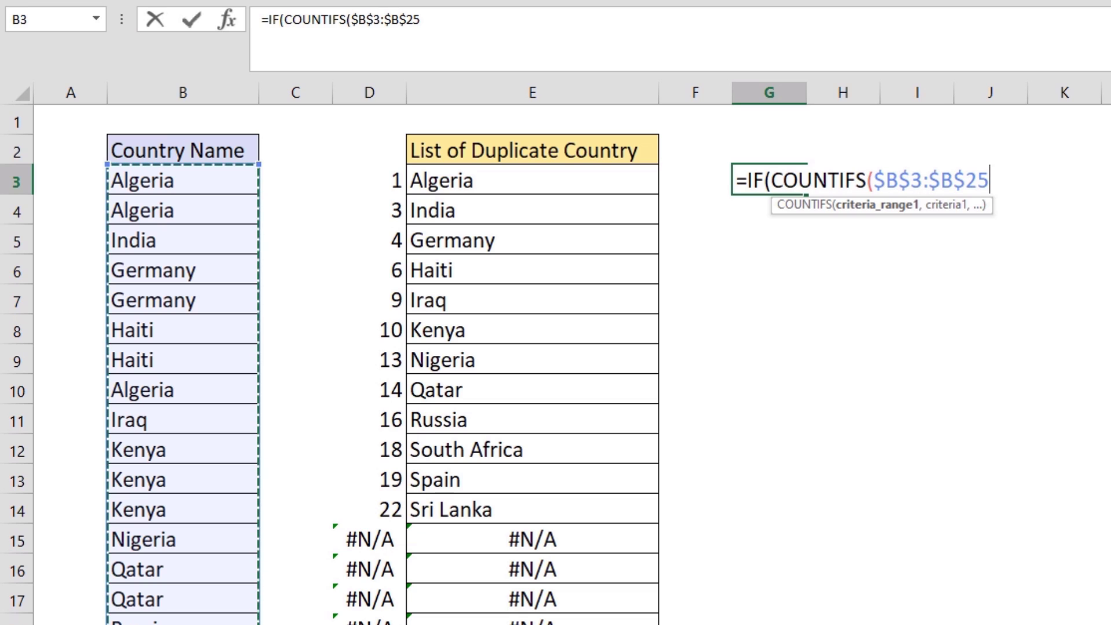
type(",")
left_click_drag(157, 179, 185, 624)
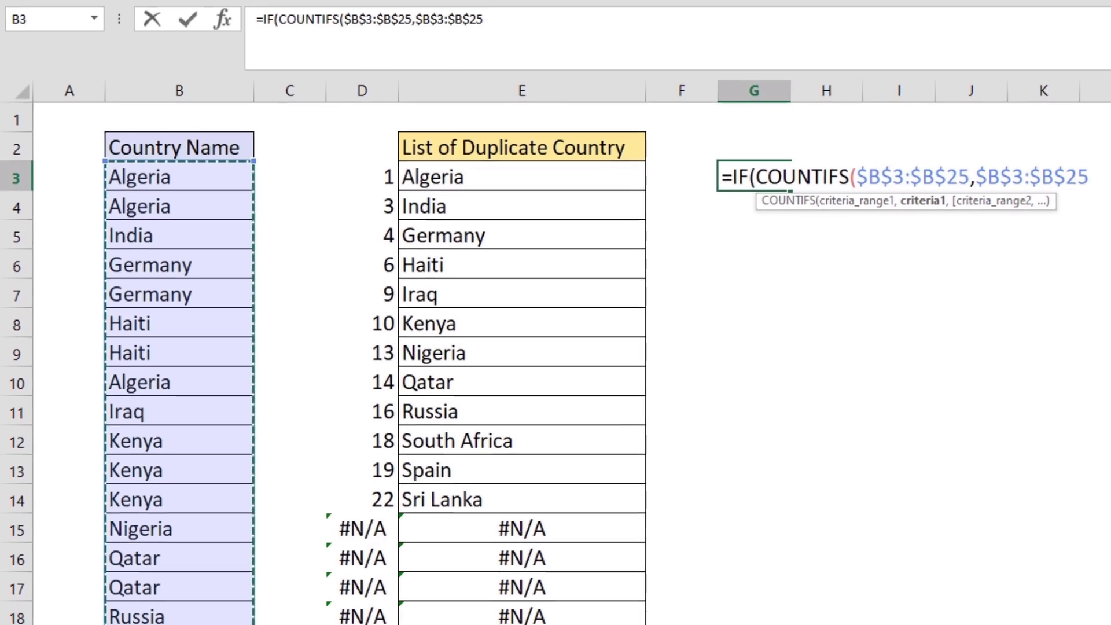
type(")")
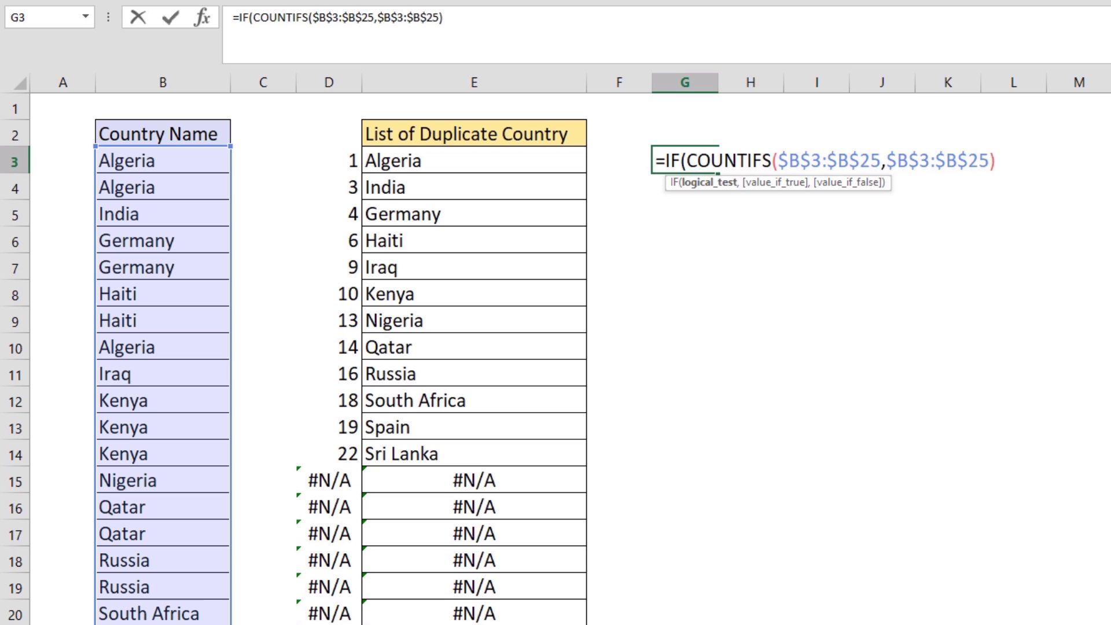
Finish the G3 IF with the test >=2, returning 0 if true and 1 if false
type(">=2,")
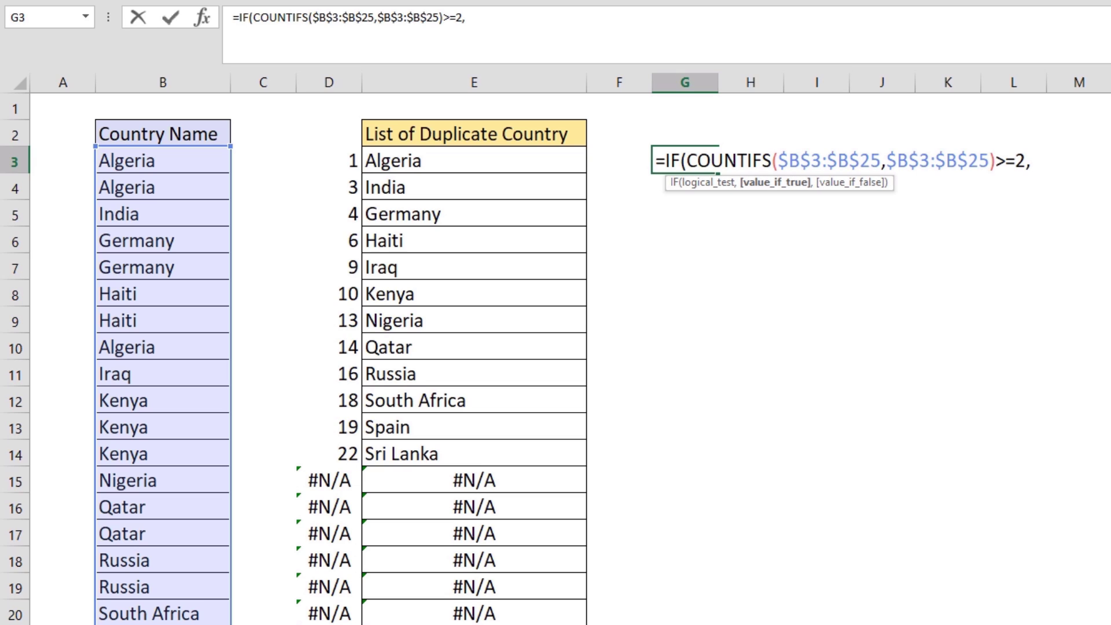
type("0,1")
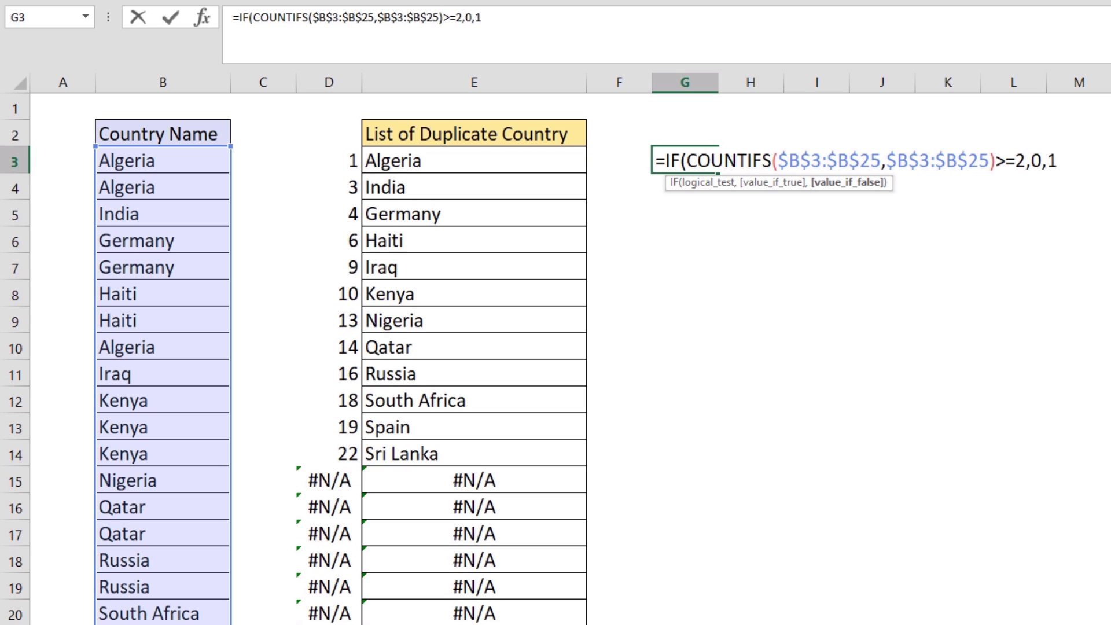
type(")")
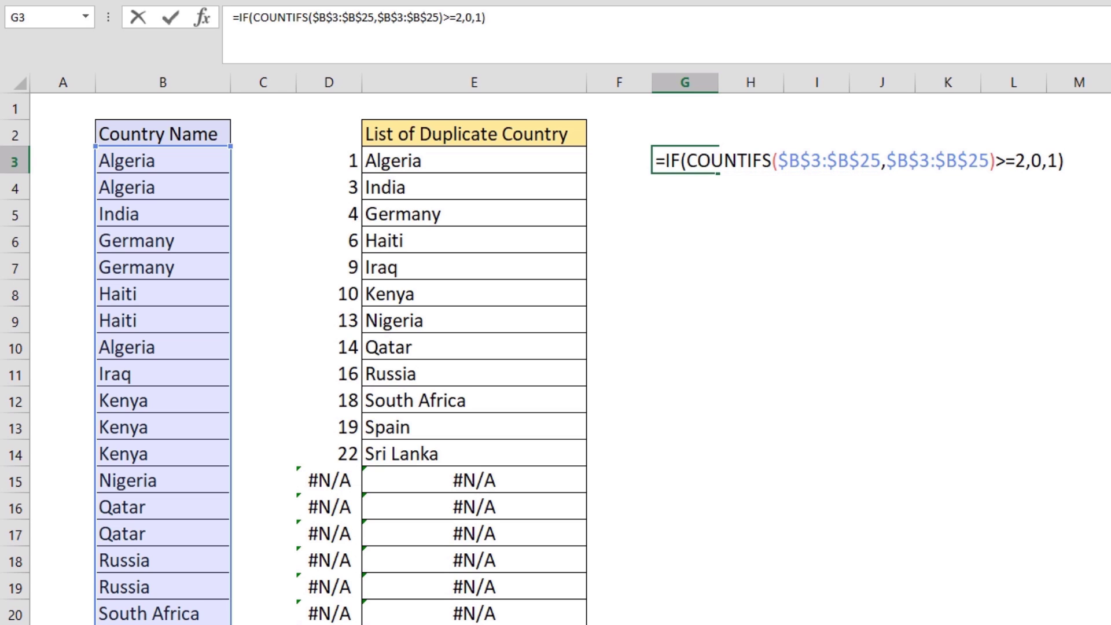
key("Return")
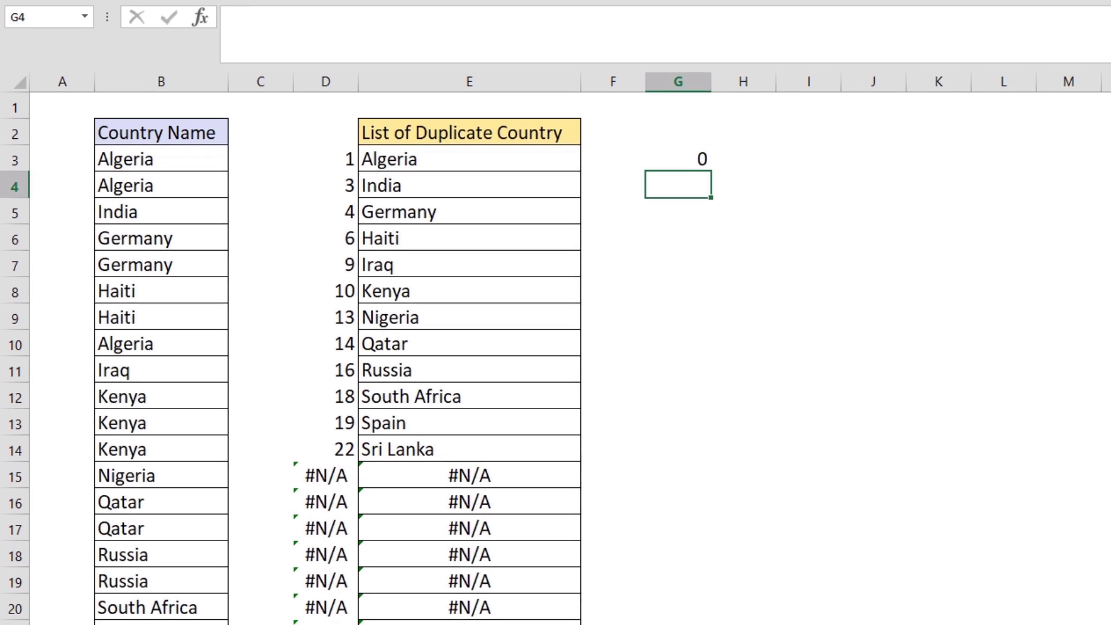
Fill the G3 formula down to G25 and check the formula in G5
left_click(685, 160)
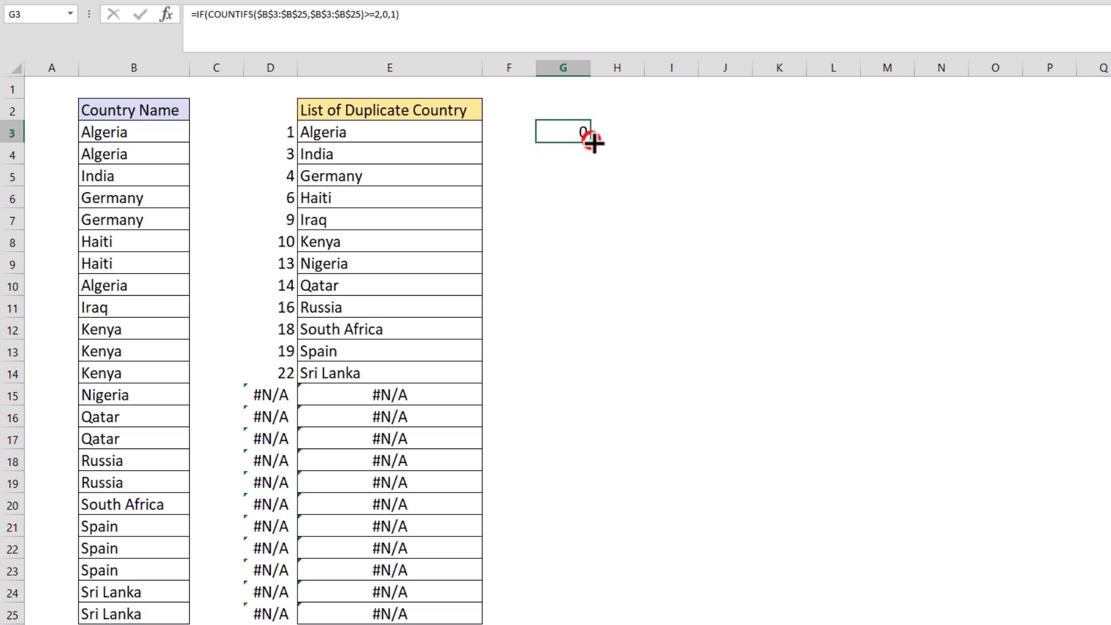
left_click_drag(589, 143, 586, 624)
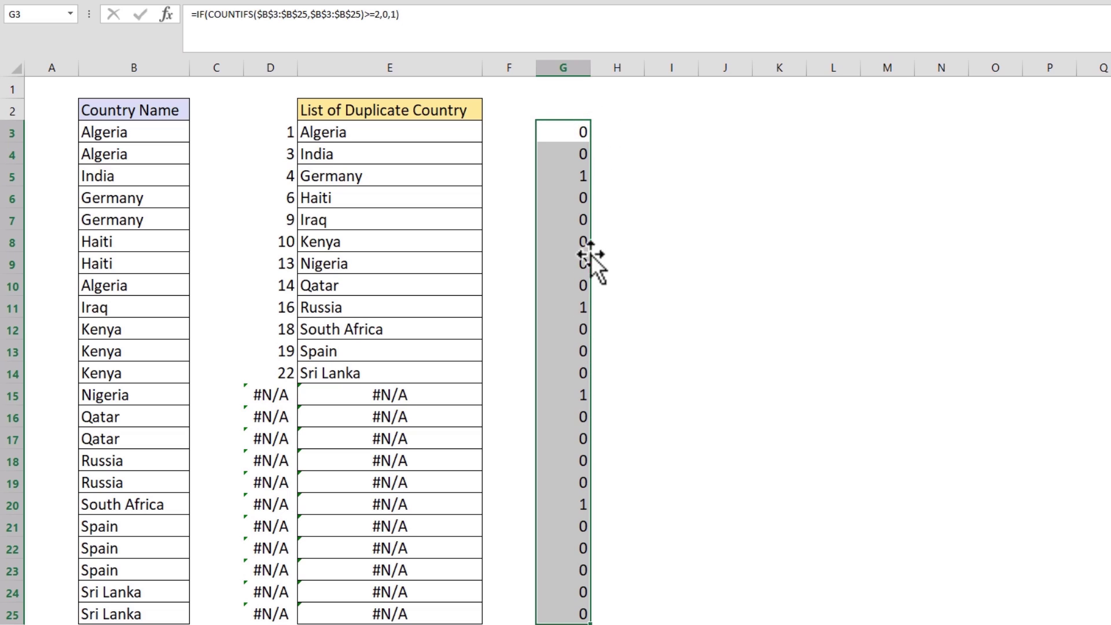
left_click(576, 177)
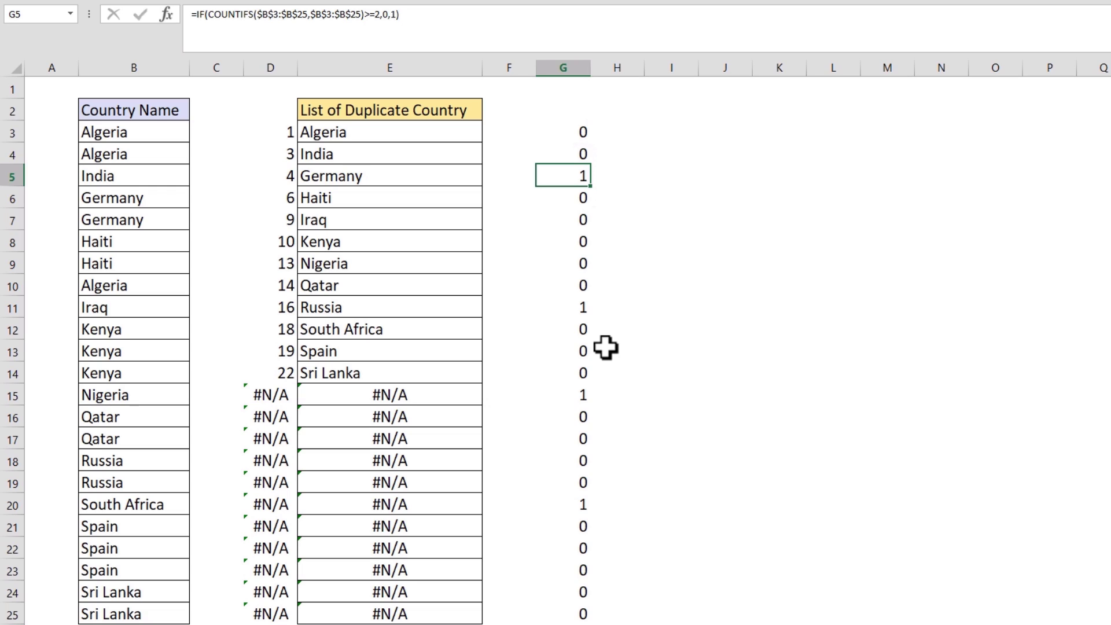
Copy the IF expression from the formula in G3 without its equals sign, leaving the cell unchanged
left_click(575, 134)
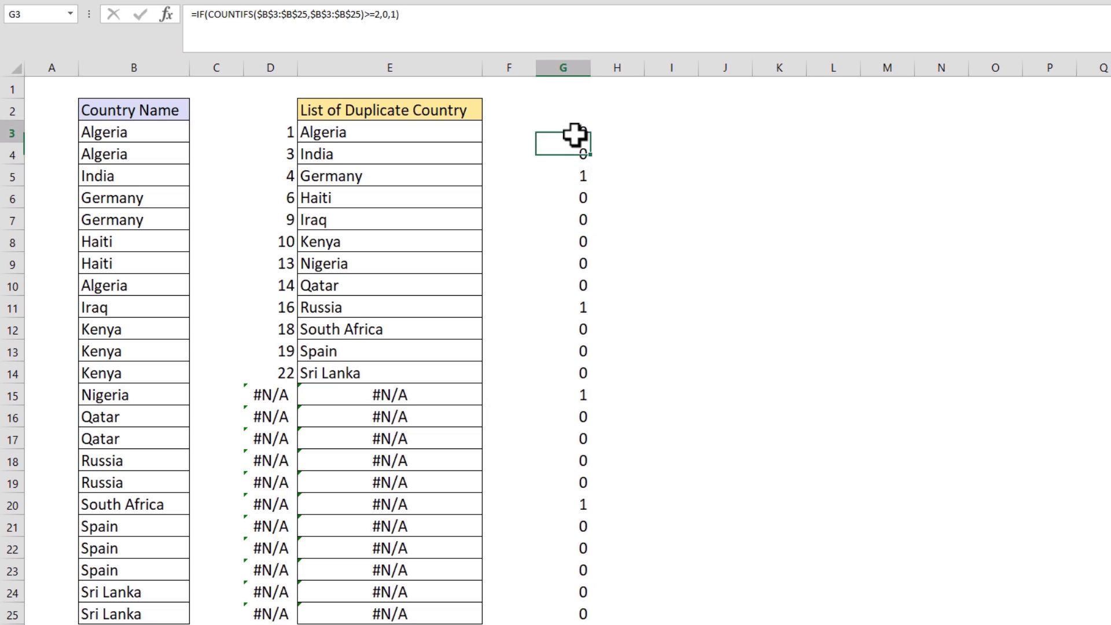
double_click(575, 135)
left_click_drag(550, 134, 787, 136)
right_click(787, 135)
left_click(817, 164)
key("Escape")
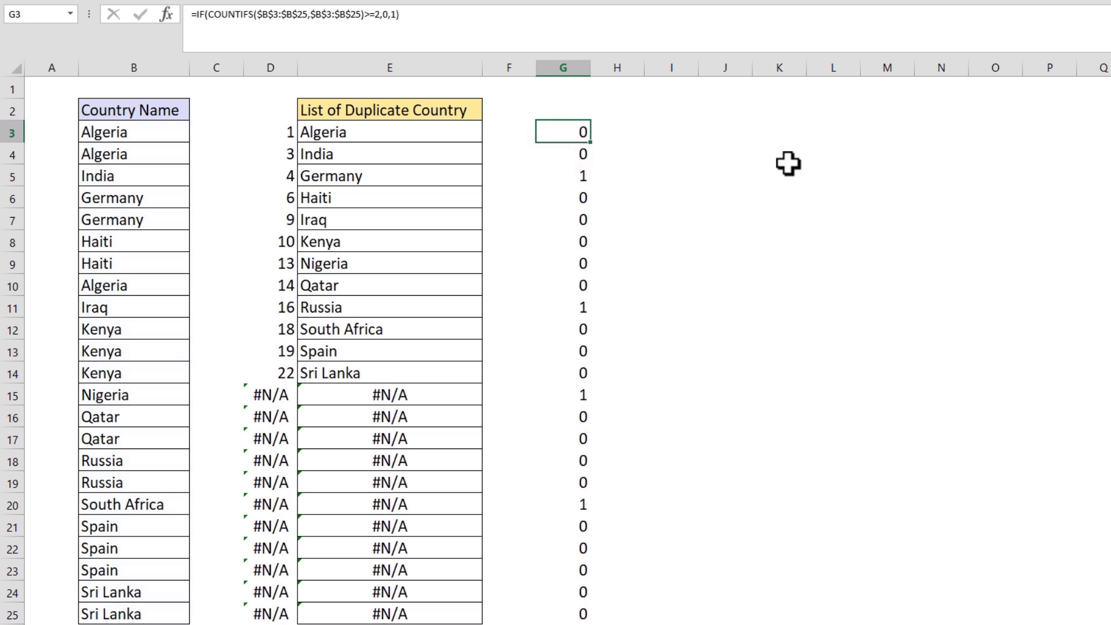
Add the copied IF expression with + after the COUNTIFS in D3's MATCH, enter it as an array formula, and fill it down to D25
left_click(281, 136)
double_click(279, 136)
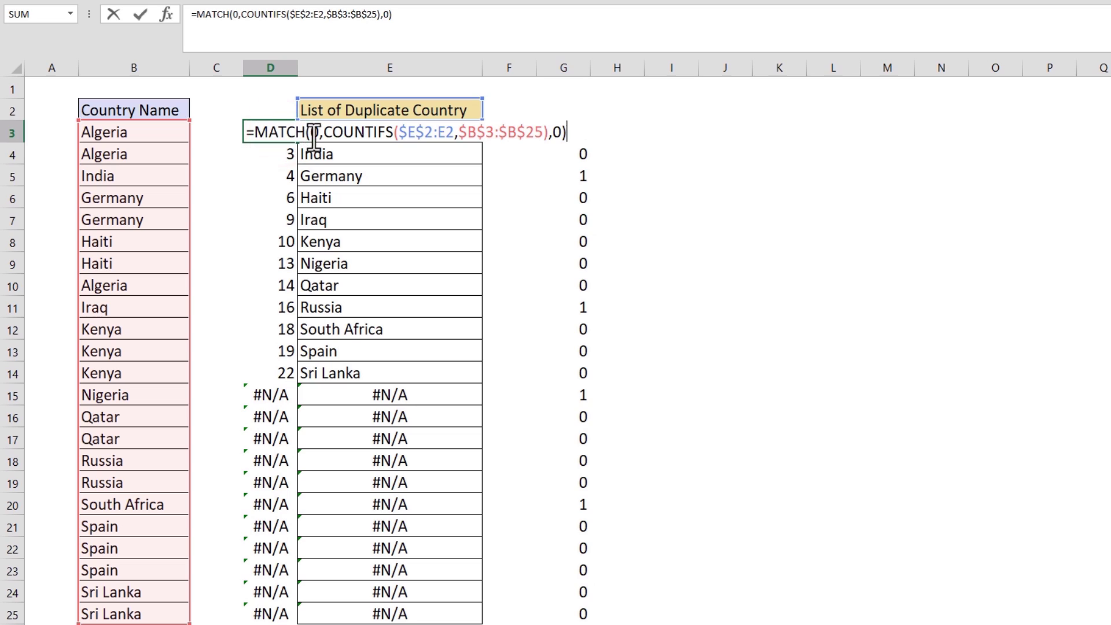
left_click(548, 133)
type("+")
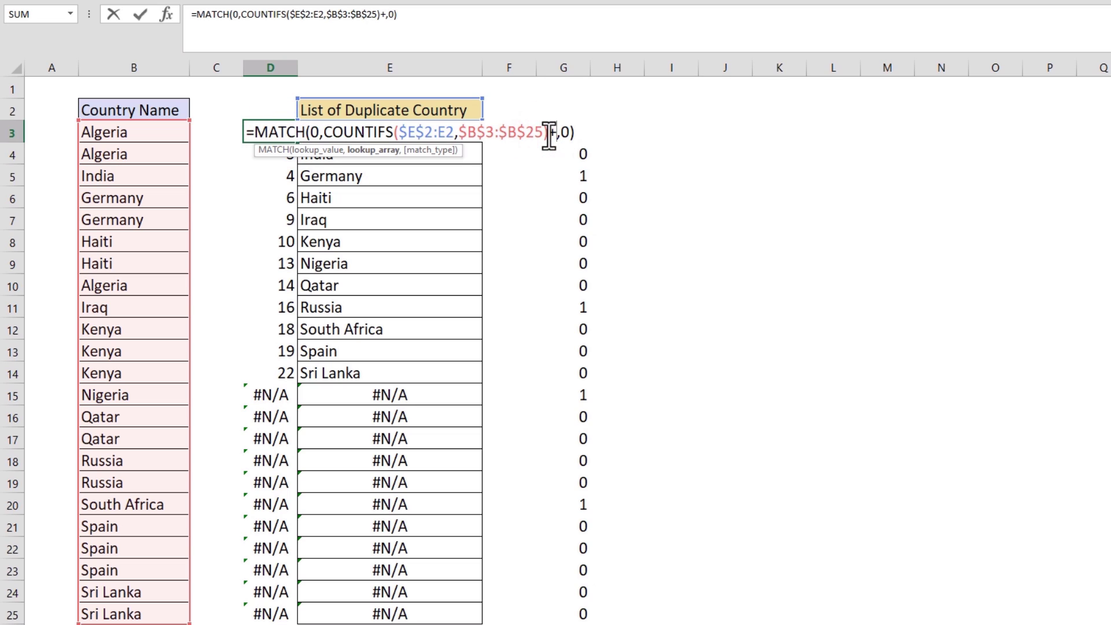
key("ctrl+v")
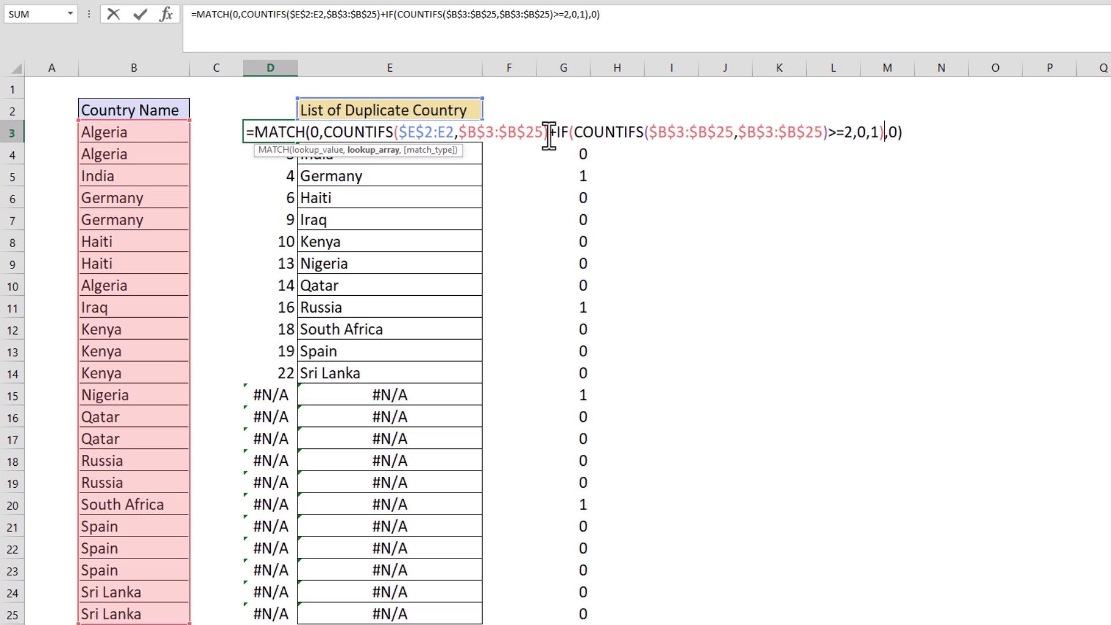
key("ctrl+shift+Return")
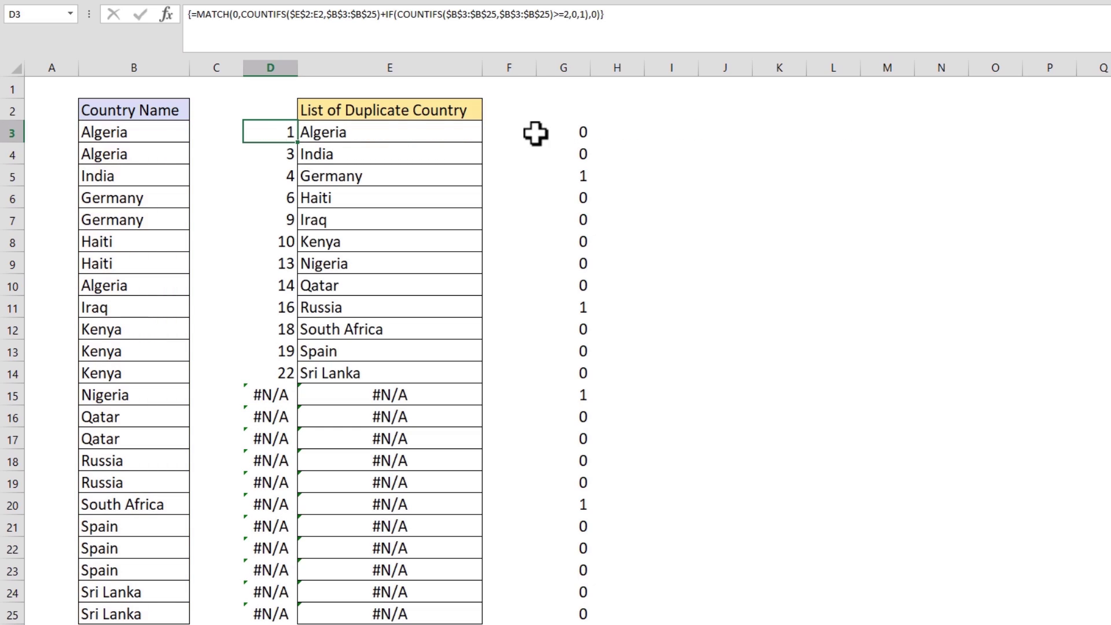
double_click(298, 142)
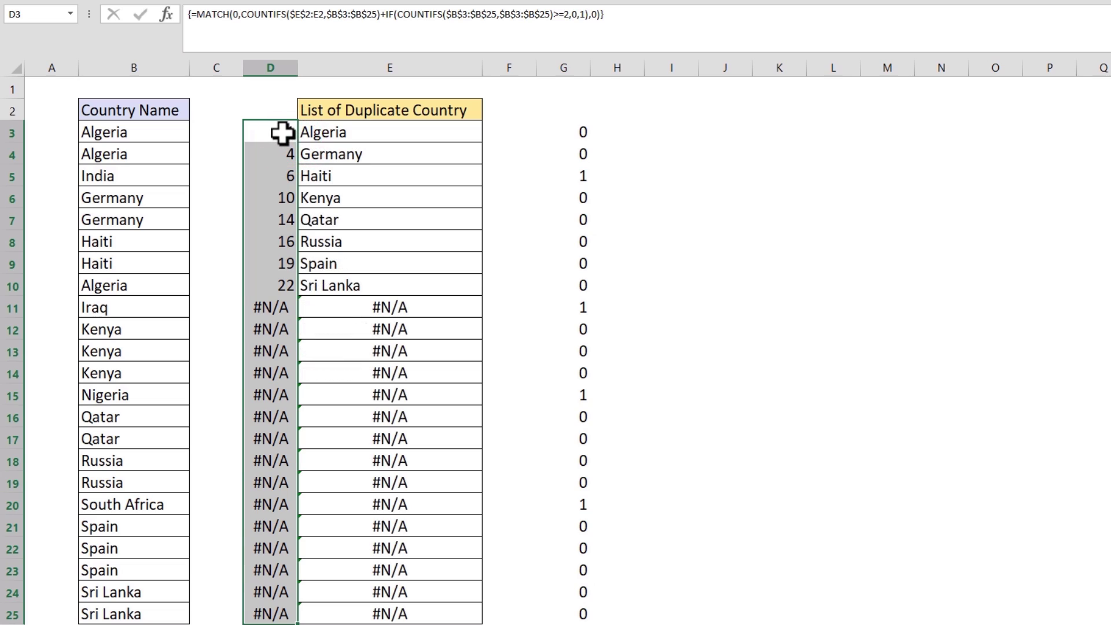
Copy the full MATCH expression from the formula in D3 without its equals sign, leaving the cell unchanged
left_click(278, 131)
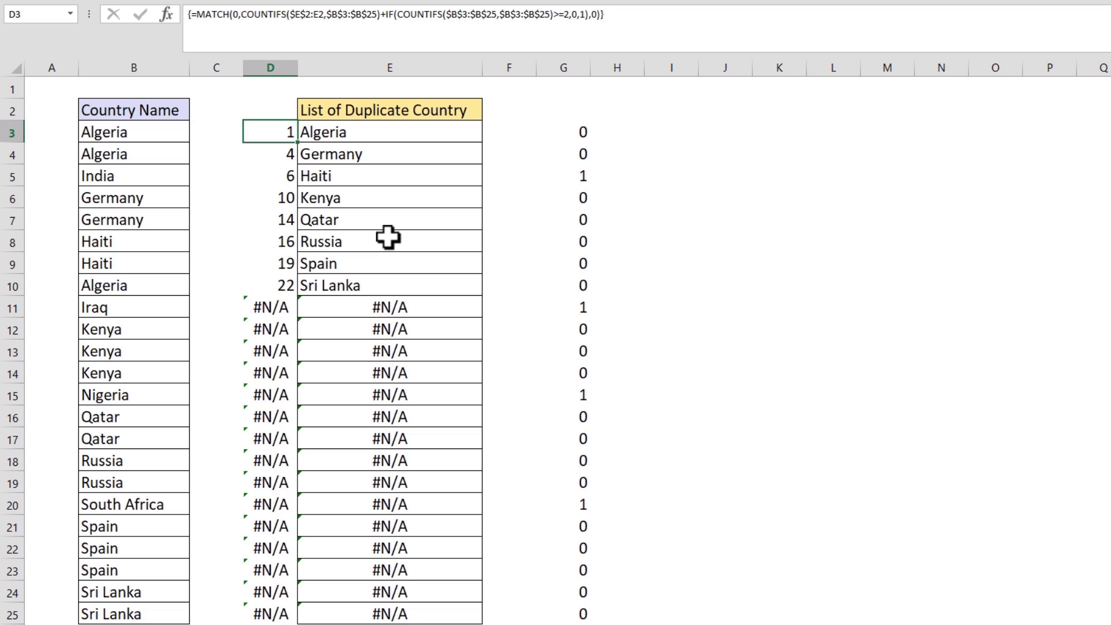
key("F2")
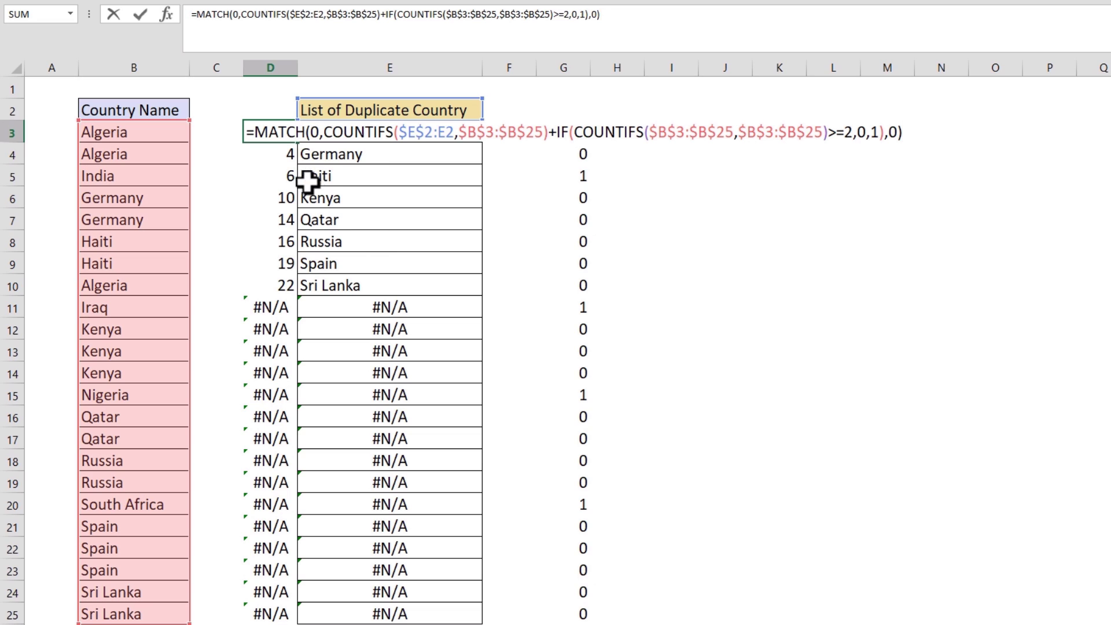
left_click_drag(253, 134, 926, 144)
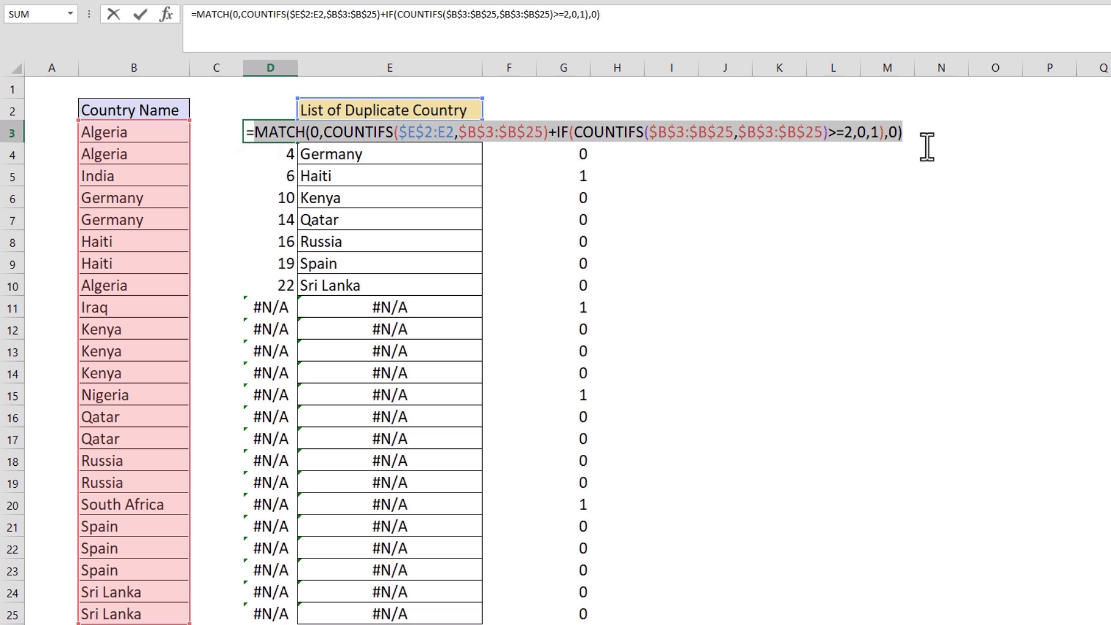
right_click(799, 145)
left_click(829, 164)
key("Escape")
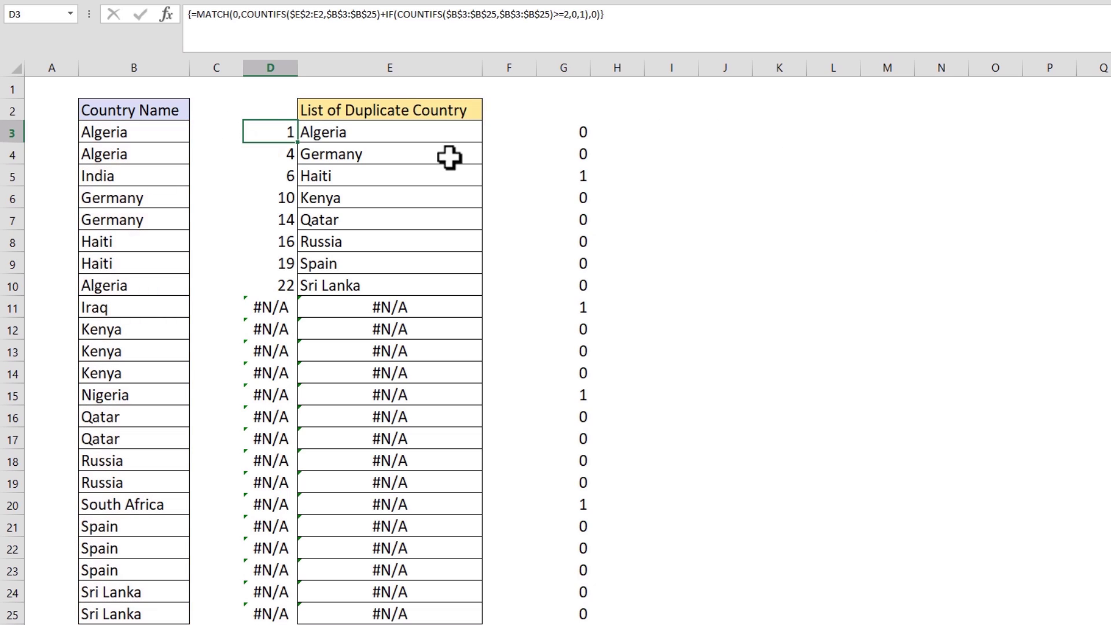
Replace the D3 reference in E3's INDEX formula with the copied MATCH expression, enter it as an array formula, and fill it down to E25
left_click(381, 132)
key("F2")
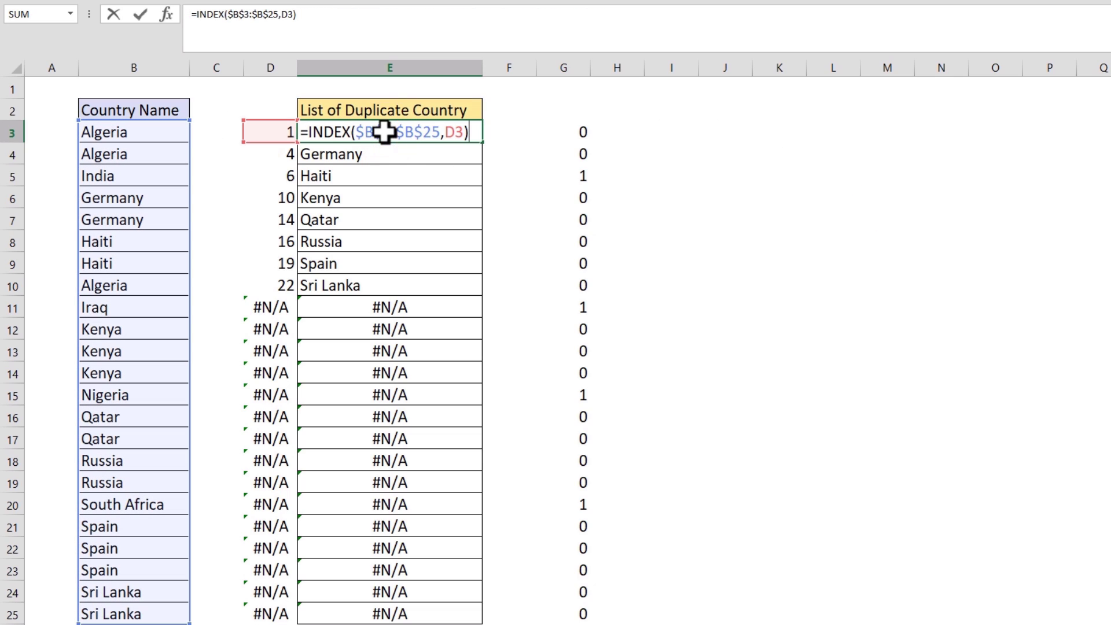
double_click(454, 132)
right_click(459, 134)
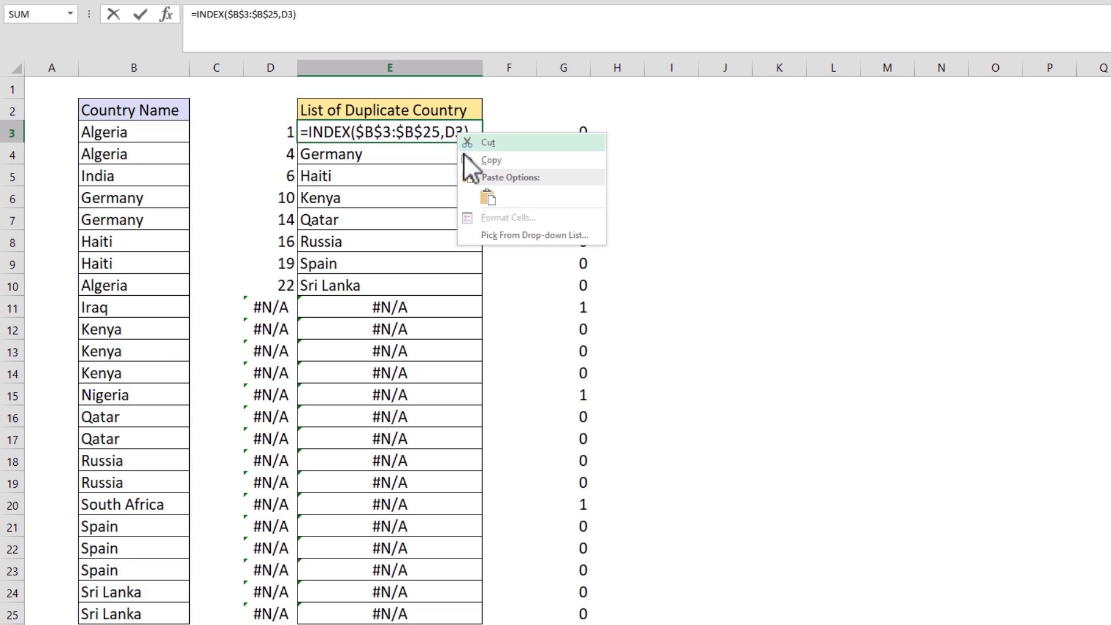
left_click(494, 200)
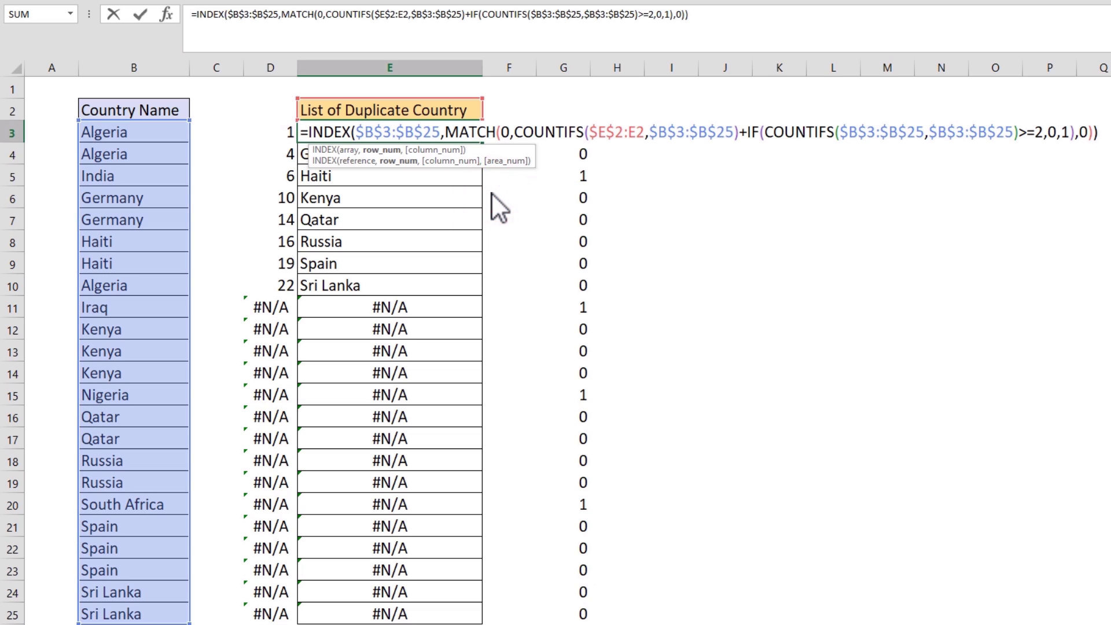
key("ctrl+shift+Return")
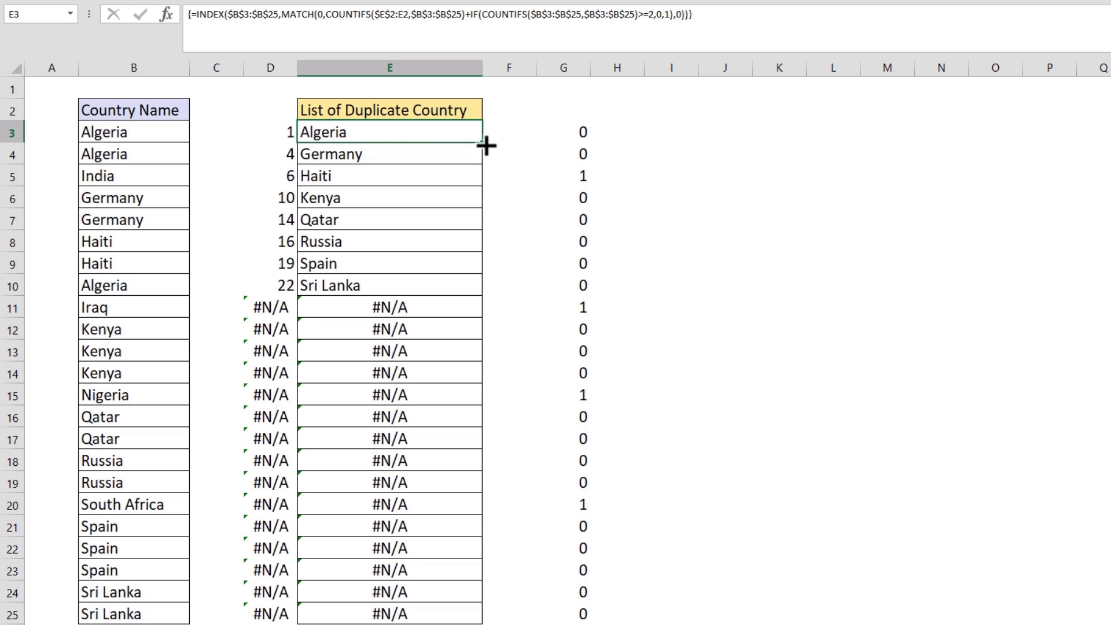
double_click(487, 146)
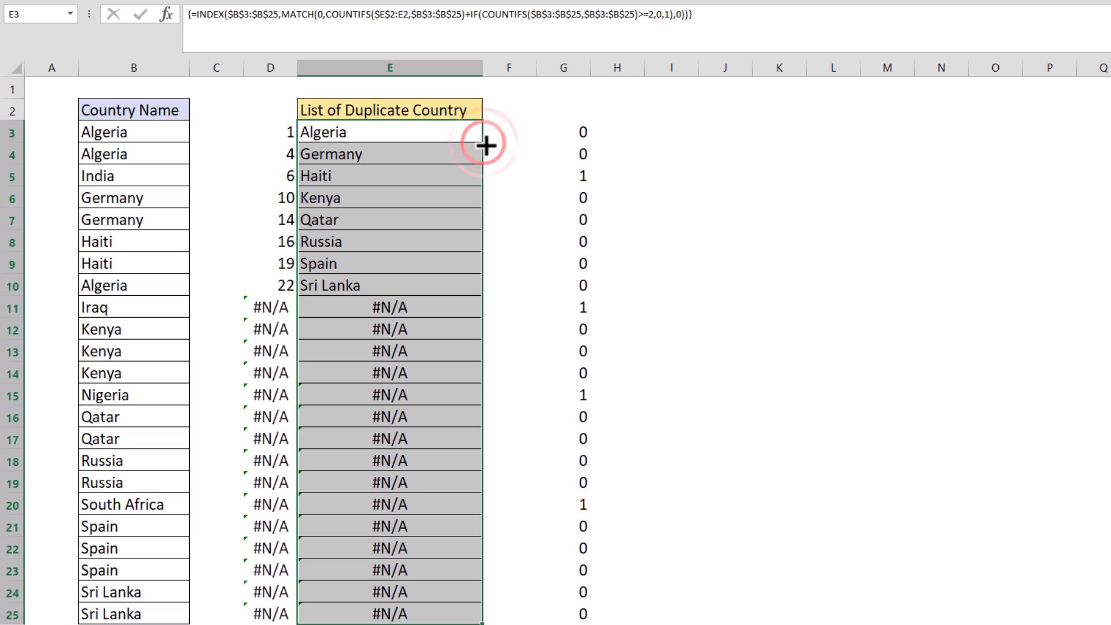
Wrap E3's INDEX formula in IFERROR with "" as the error value, enter it as an array formula, and fill it down to E25
left_click(457, 133)
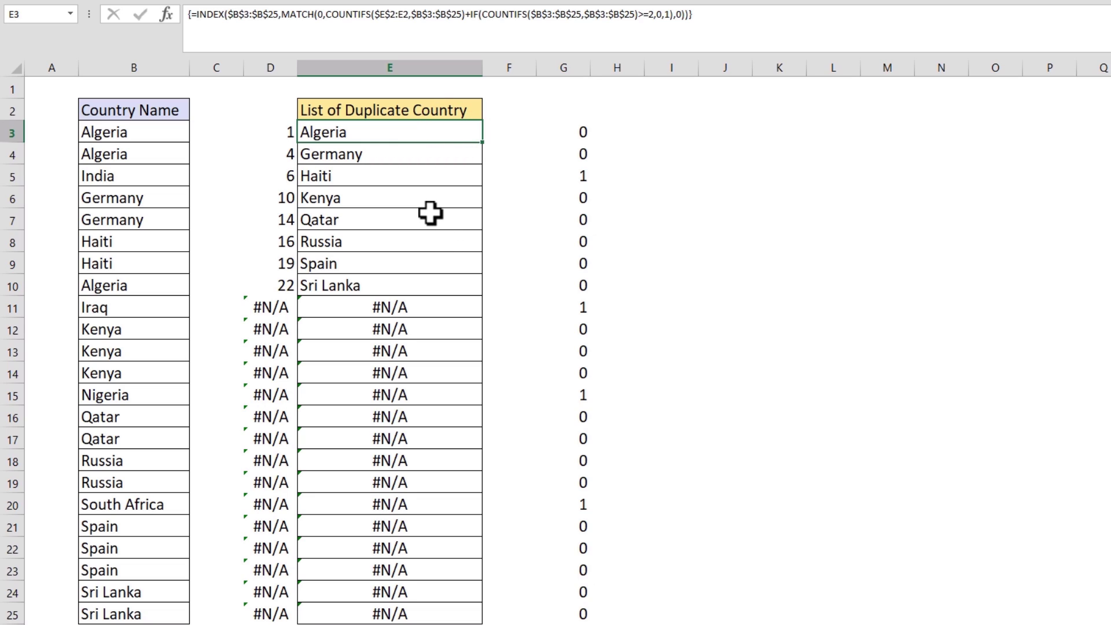
key("F2")
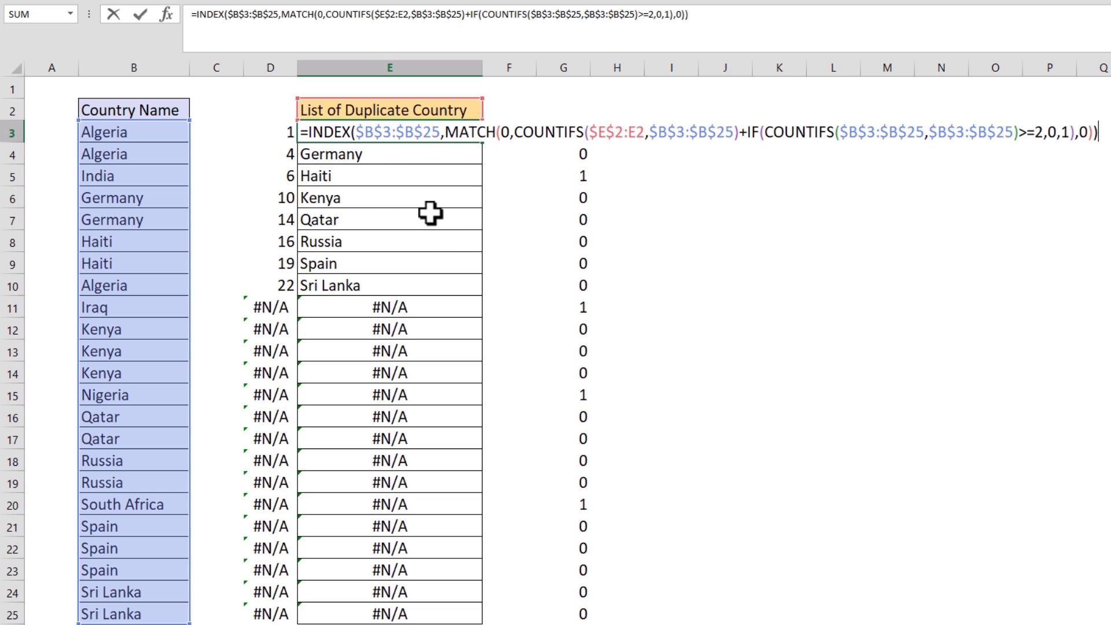
left_click(308, 132)
type("ife")
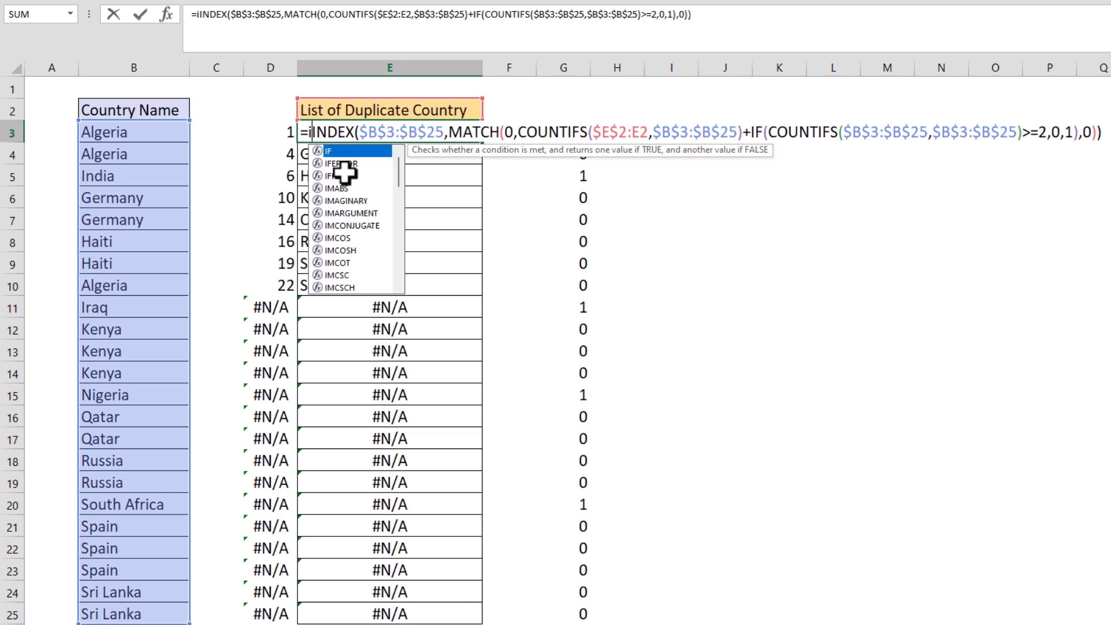
key("Tab")
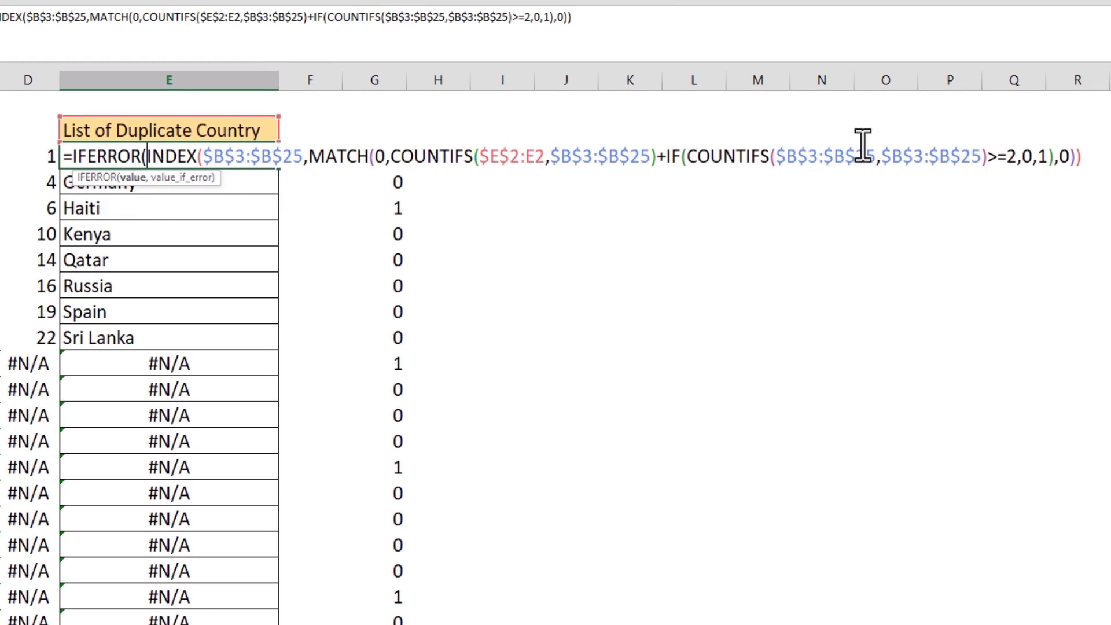
left_click(1090, 158)
type(",\"")
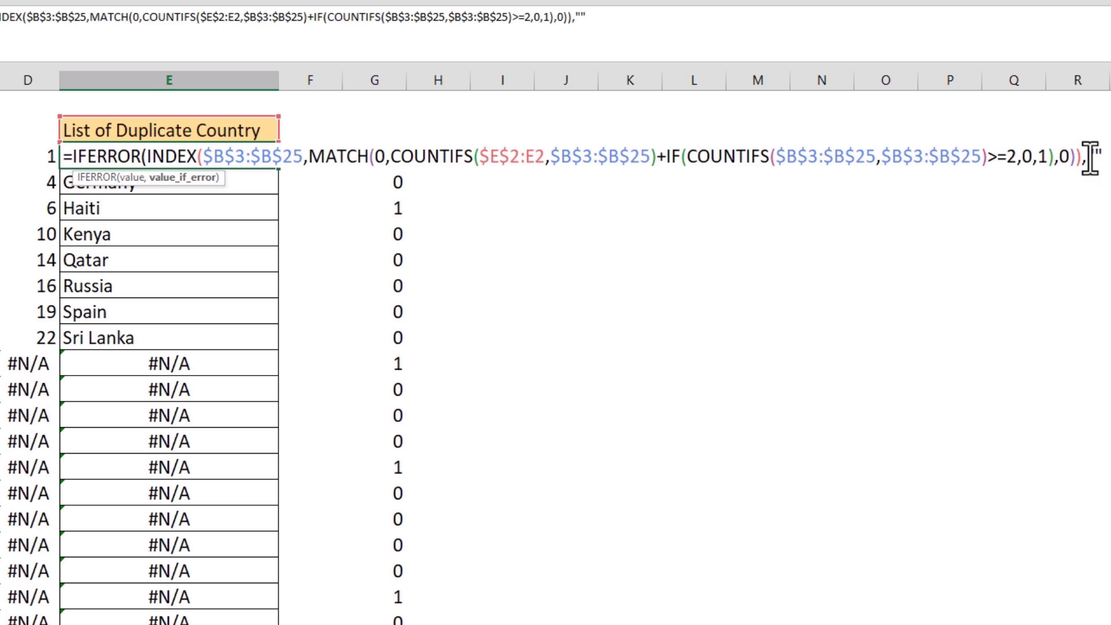
type("\")")
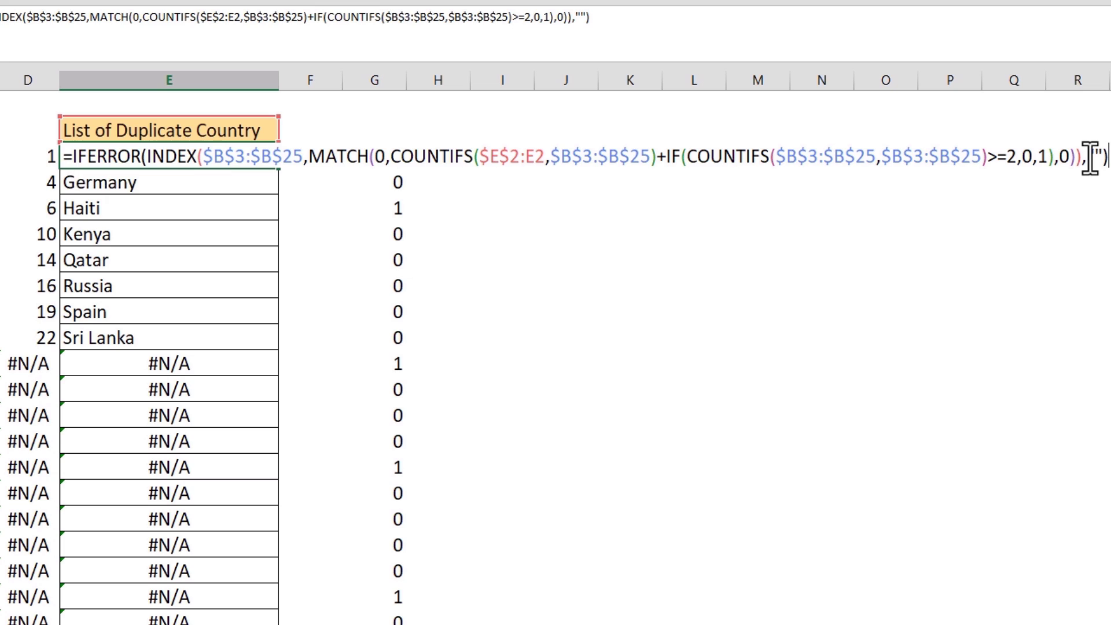
key("ctrl+shift+Return")
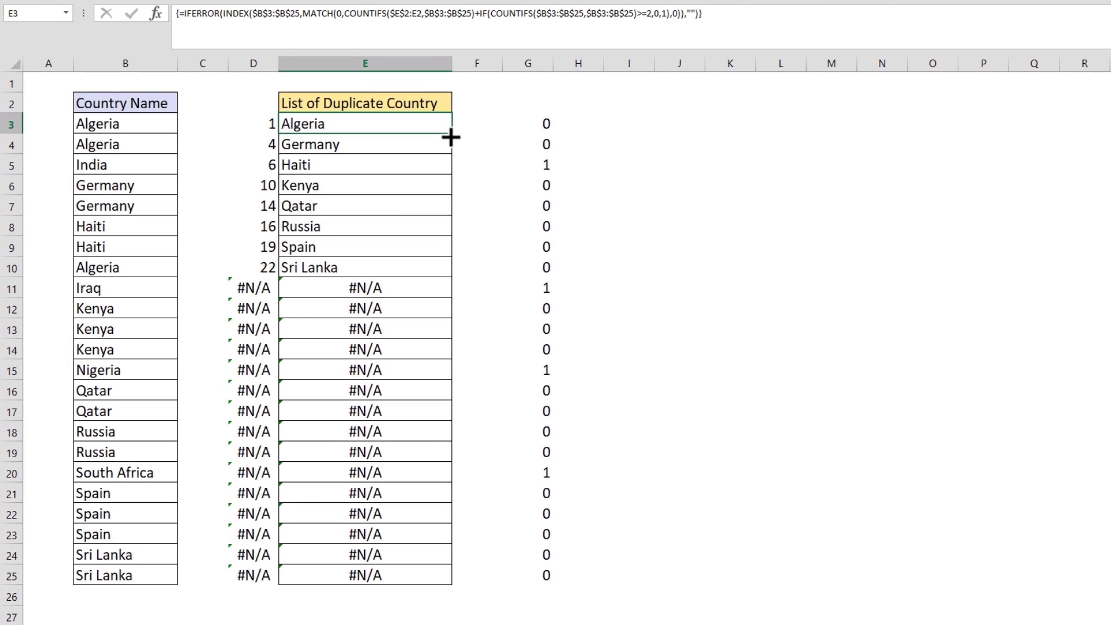
double_click(451, 135)
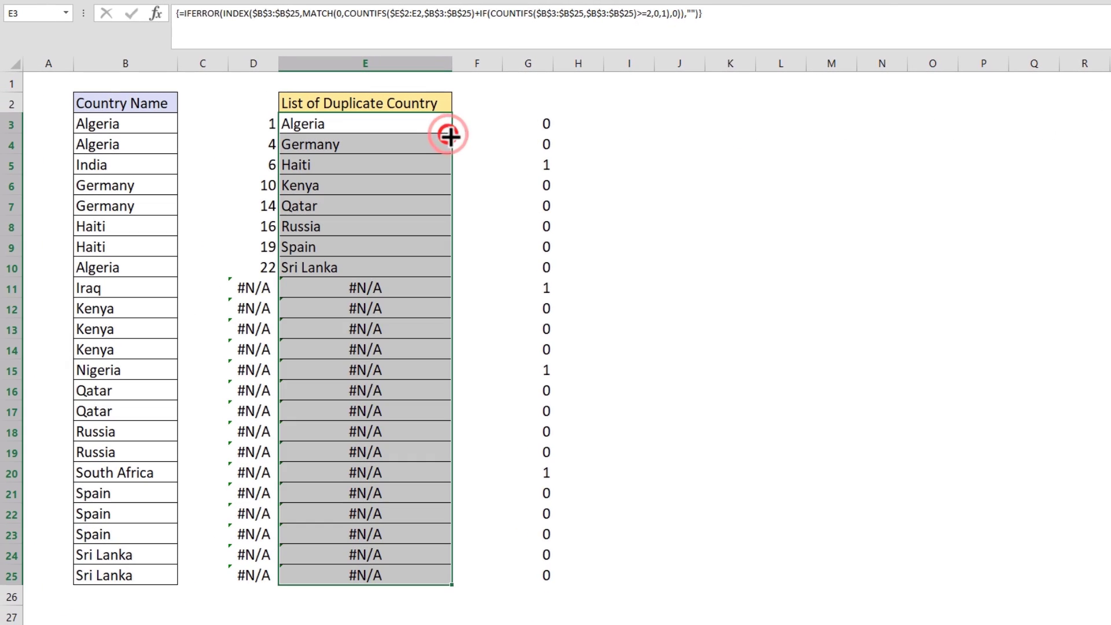
left_click(397, 123)
Clear the contents of helper columns D and G
left_click(262, 58)
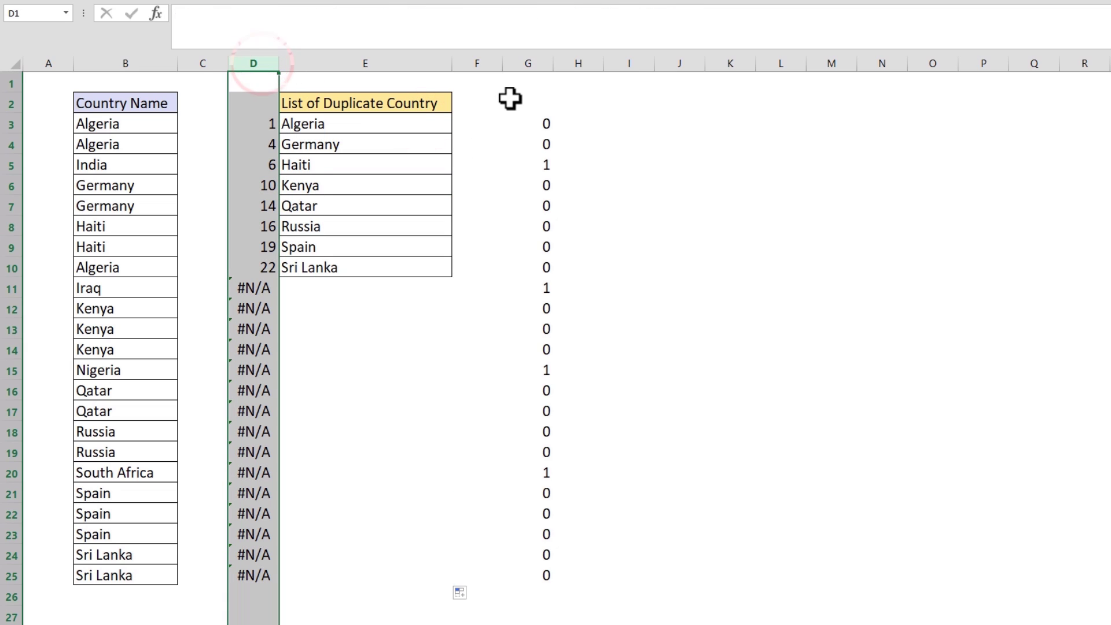
left_click(524, 63, "ctrl")
key("Delete")
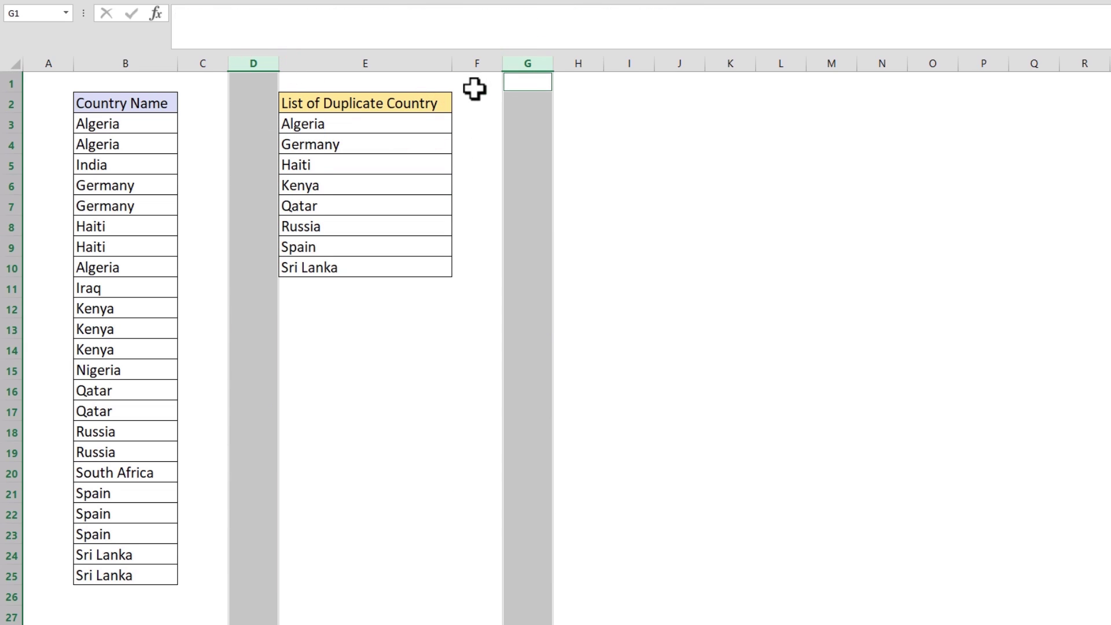
Change the IF condition in E3's formula to >=3, enter it as an array formula, and fill it down to E25
left_click(375, 119)
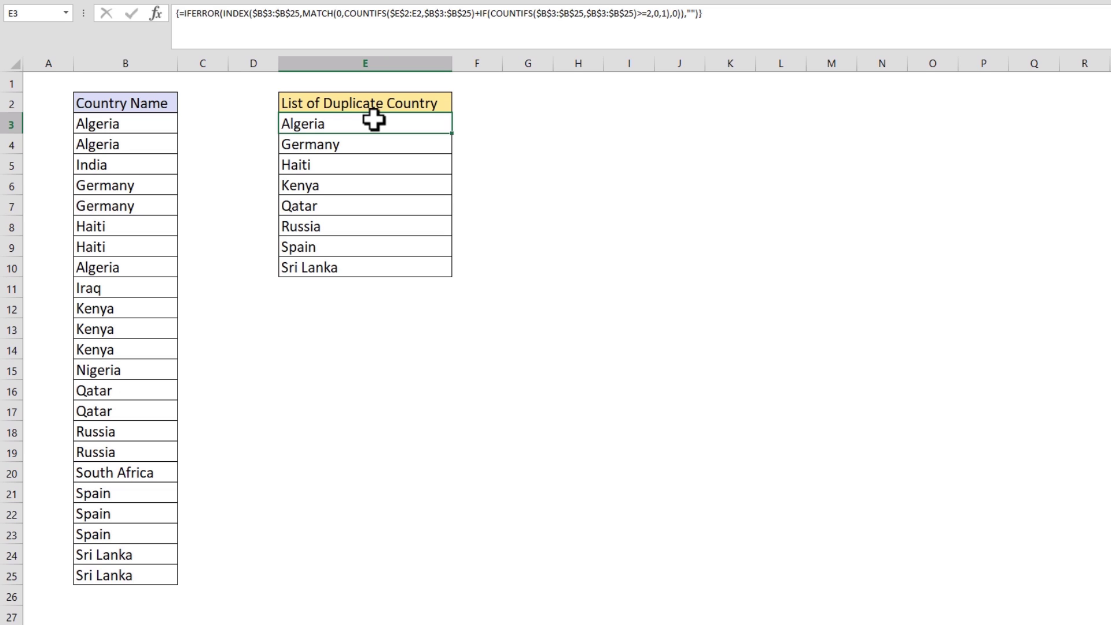
key("F2")
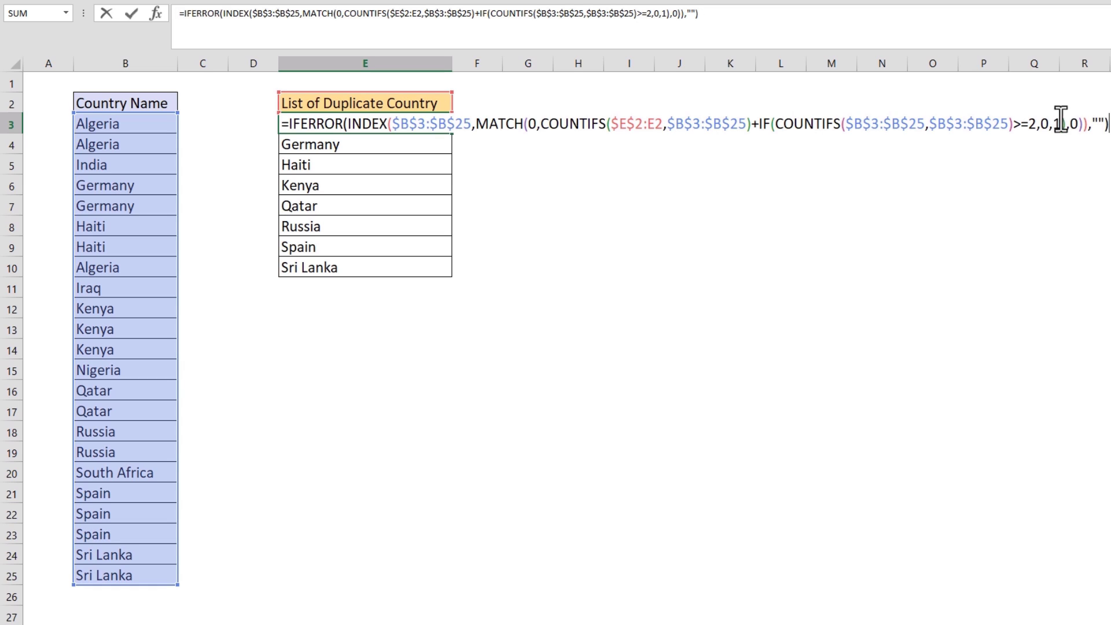
left_click(1036, 123)
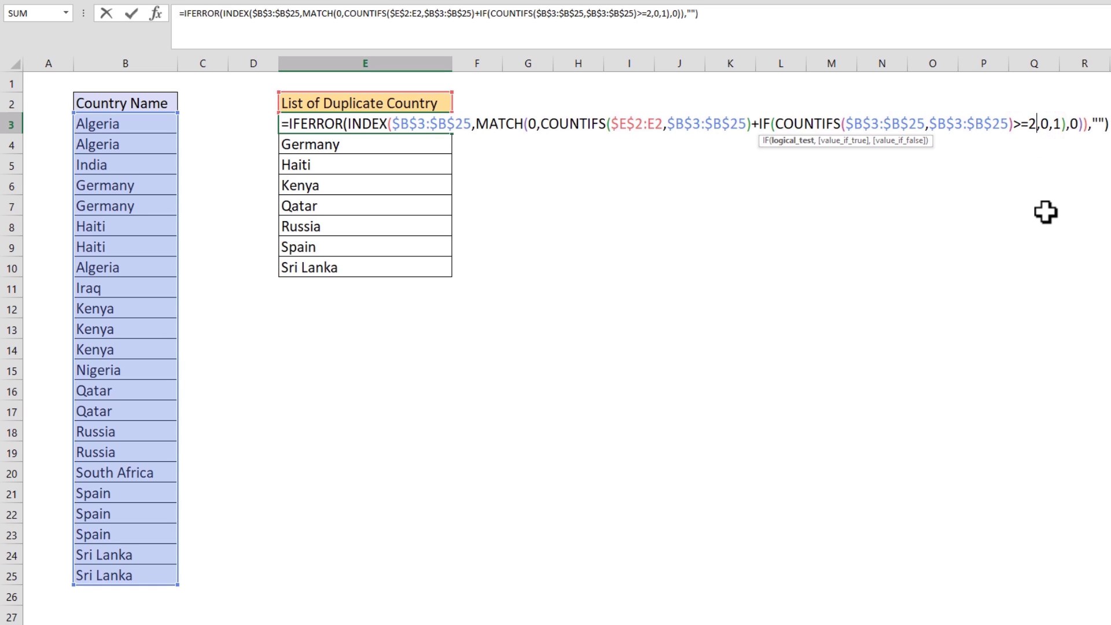
key("BackSpace")
type("3")
key("ctrl+shift+Return")
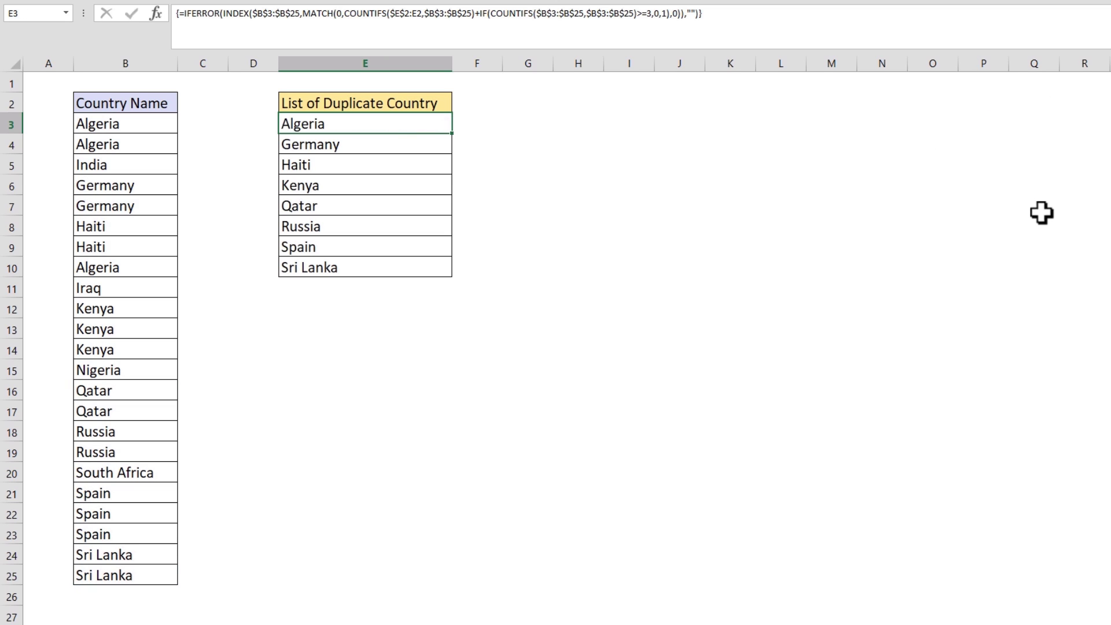
double_click(454, 133)
left_click(428, 123)
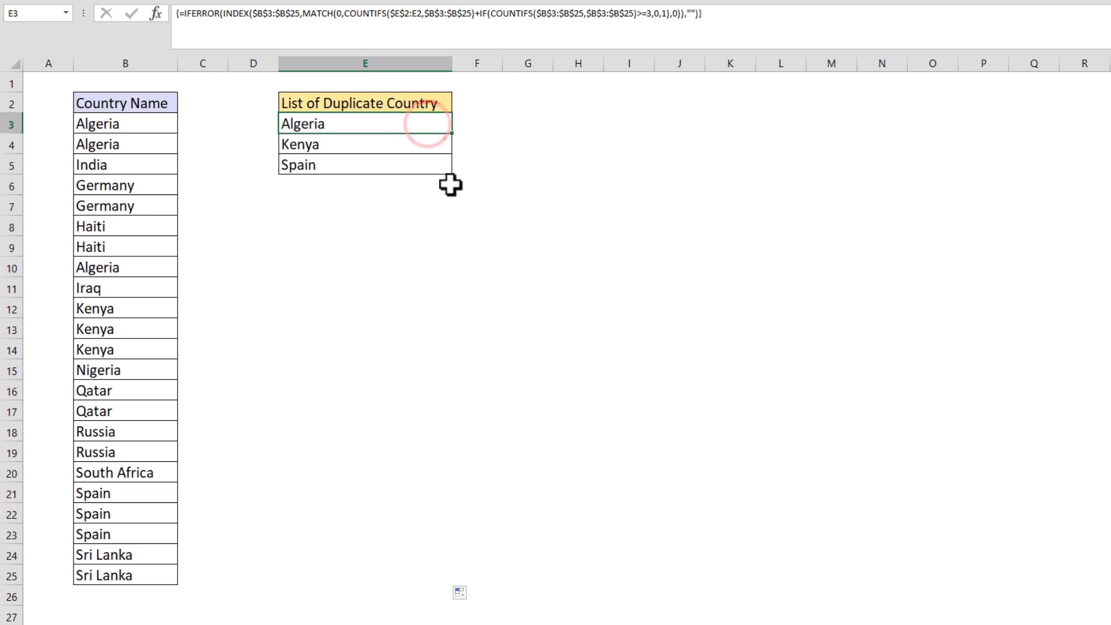